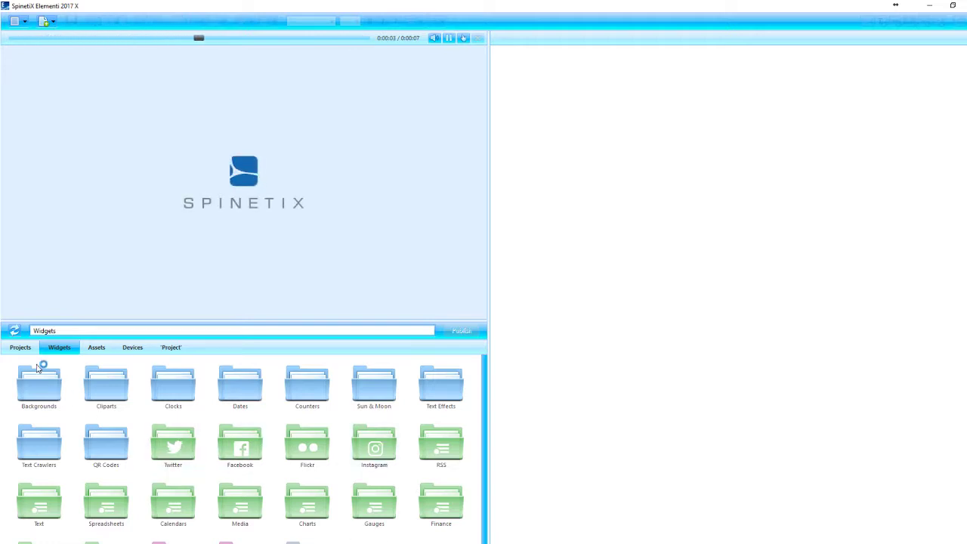
Step: Create a new project named 'Social Media' from the Projects list
{"action": "left_click", "coordinate": [23, 352]}
{"action": "right_click", "coordinate": [382, 454]}
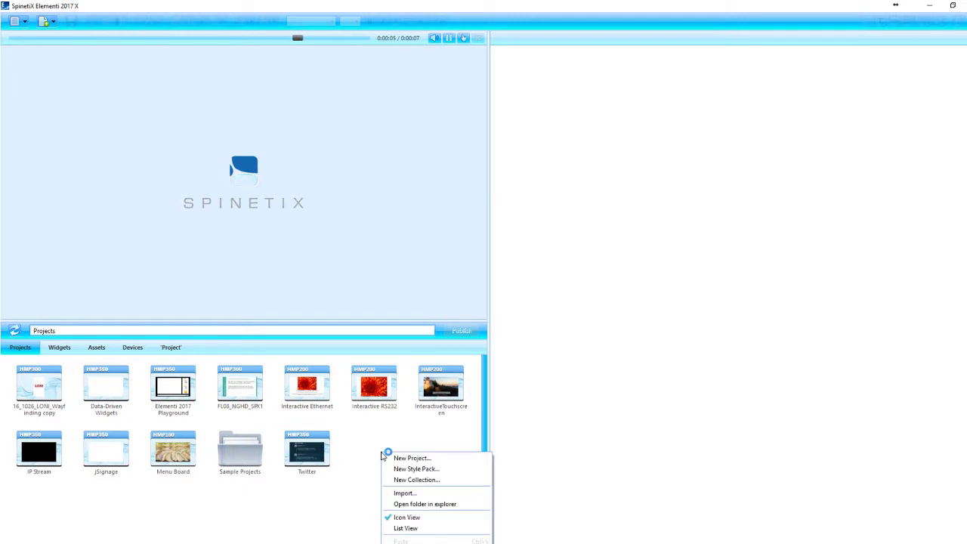
{"action": "left_click", "coordinate": [398, 458]}
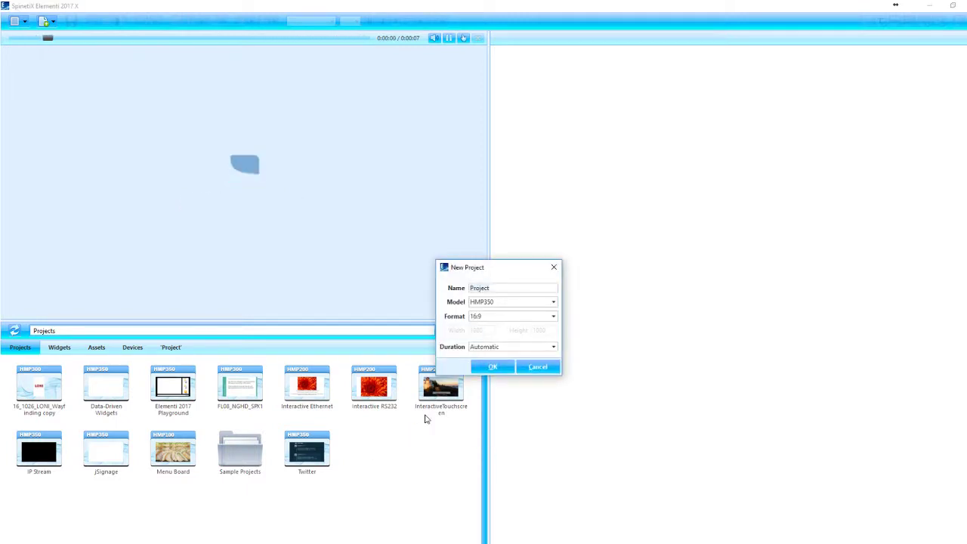
{"action": "type", "text": "So"}
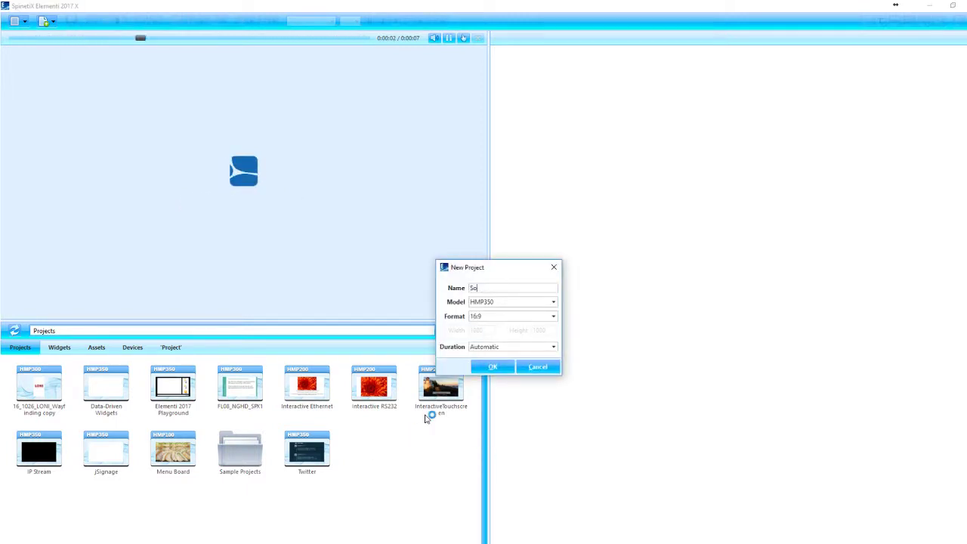
{"action": "type", "text": "cial Media"}
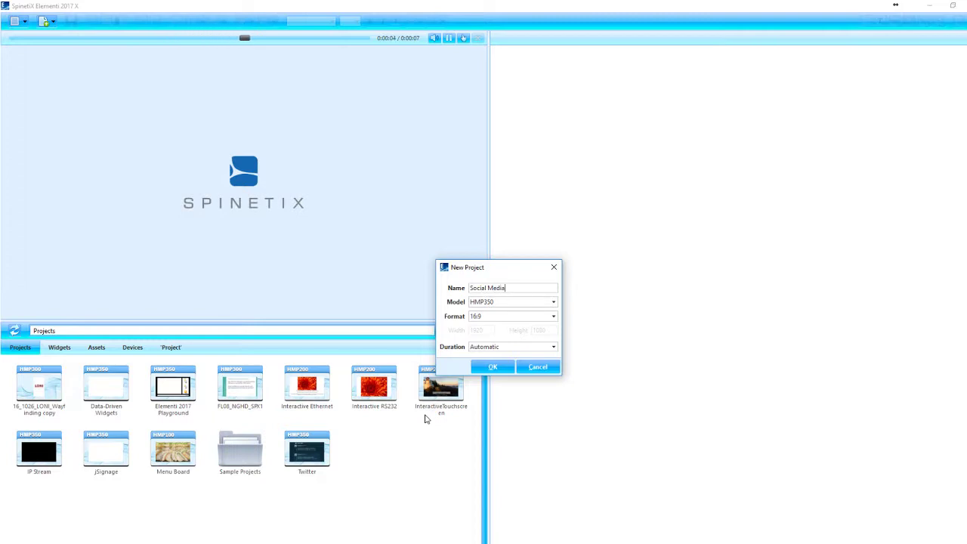
{"action": "left_click", "coordinate": [493, 367]}
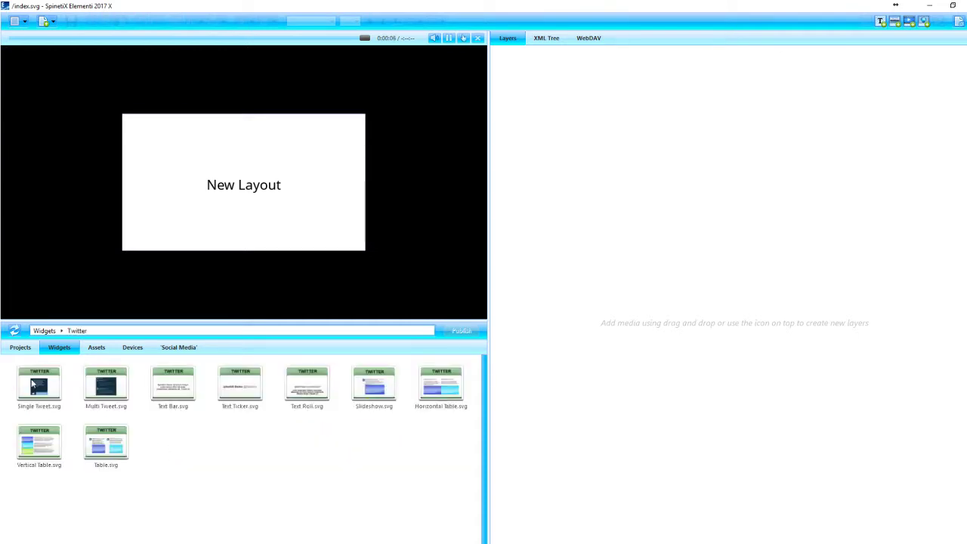
Step: Browse the Twitter widgets Single Tweet and Multi Tweet, then clear the selection
{"action": "left_click", "coordinate": [32, 382]}
{"action": "left_click", "coordinate": [107, 391]}
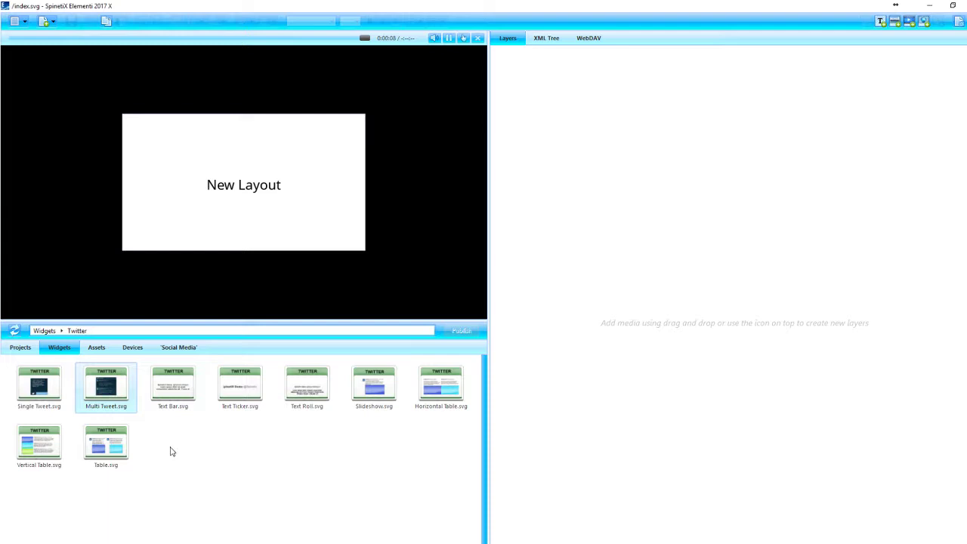
{"action": "left_click", "coordinate": [173, 453]}
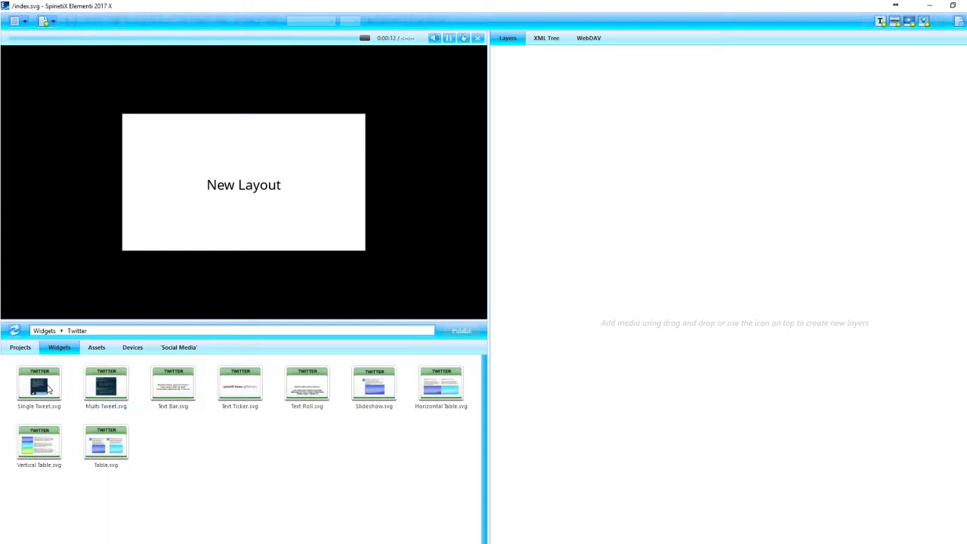
Step: Add the Single Tweet widget to the layout, apply Fit Screen, and open it for editing
{"action": "left_click_drag", "start_coordinate": [48, 387], "coordinate": [604, 167]}
{"action": "left_click", "coordinate": [242, 172]}
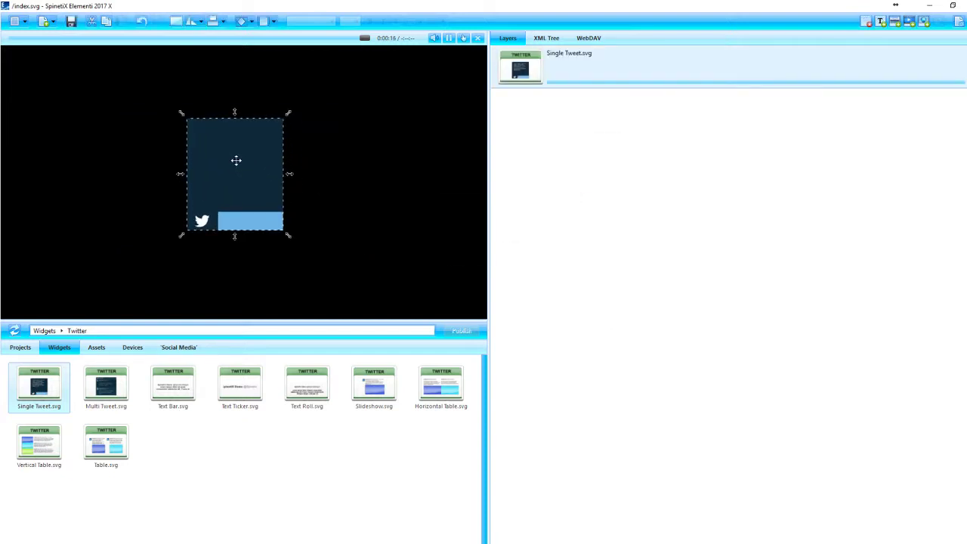
{"action": "right_click", "coordinate": [250, 170]}
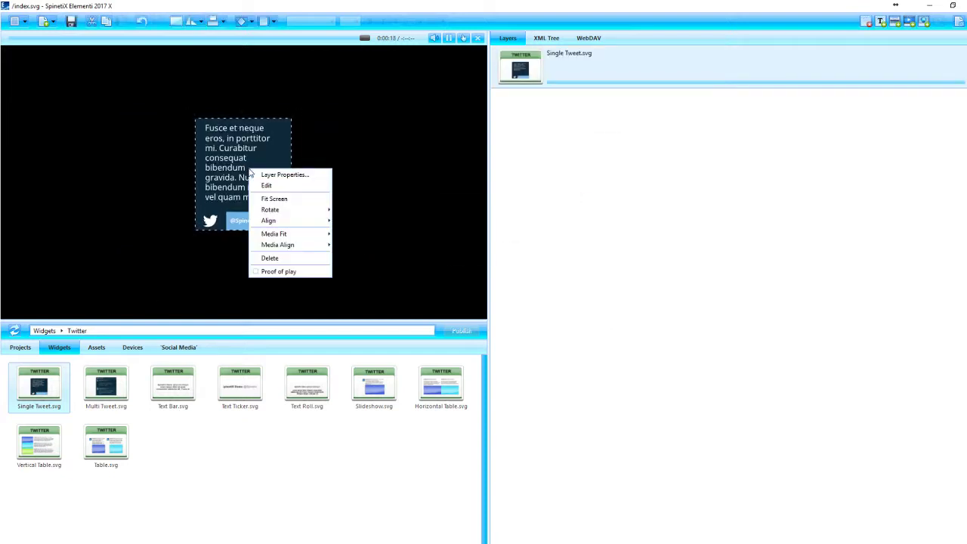
{"action": "left_click", "coordinate": [266, 200]}
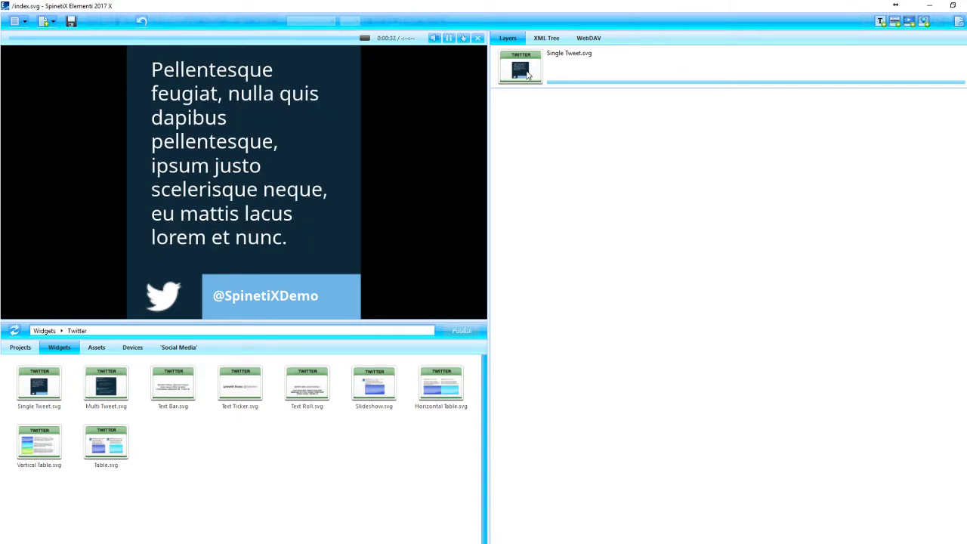
{"action": "double_click", "coordinate": [527, 73]}
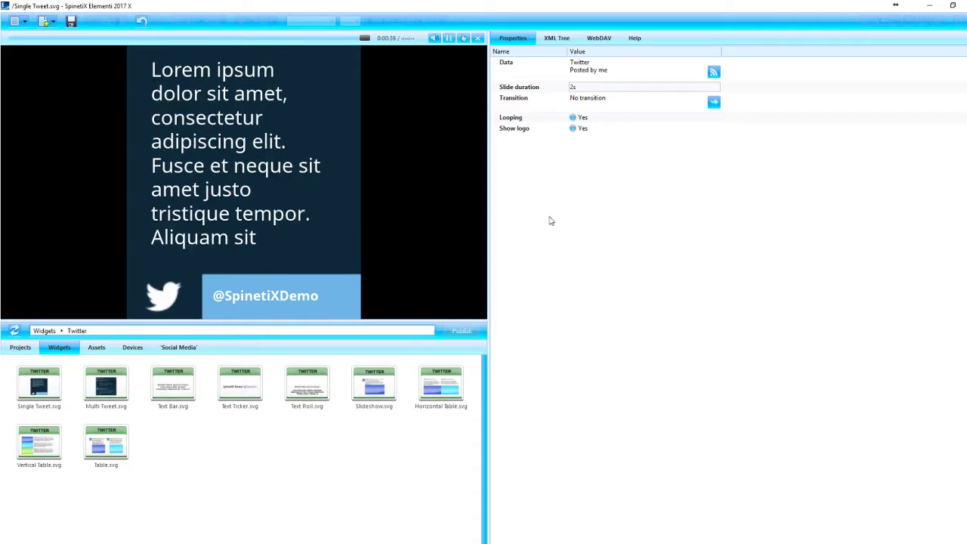
Step: Connect a Twitter account in the tweet's Data Properties and select it as the source
{"action": "double_click", "coordinate": [574, 70]}
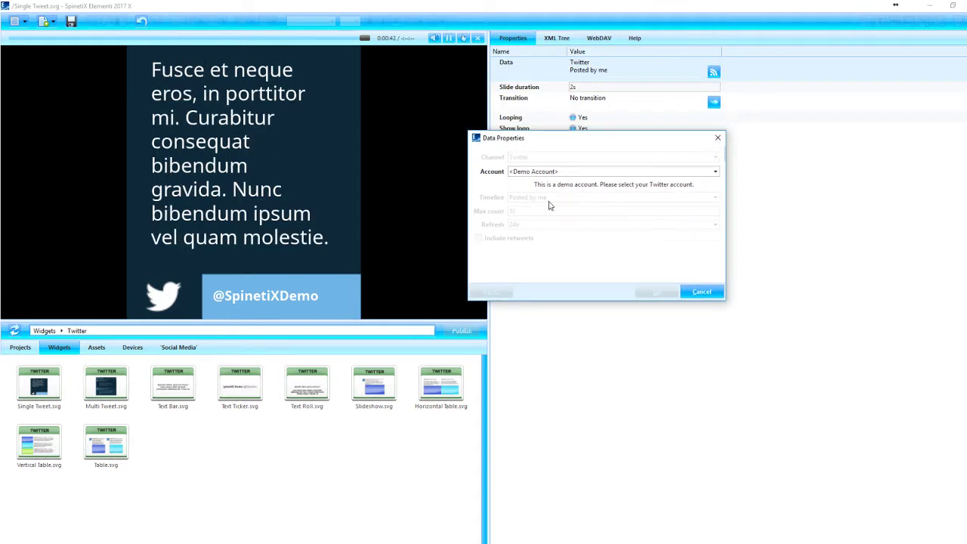
{"action": "left_click", "coordinate": [633, 173]}
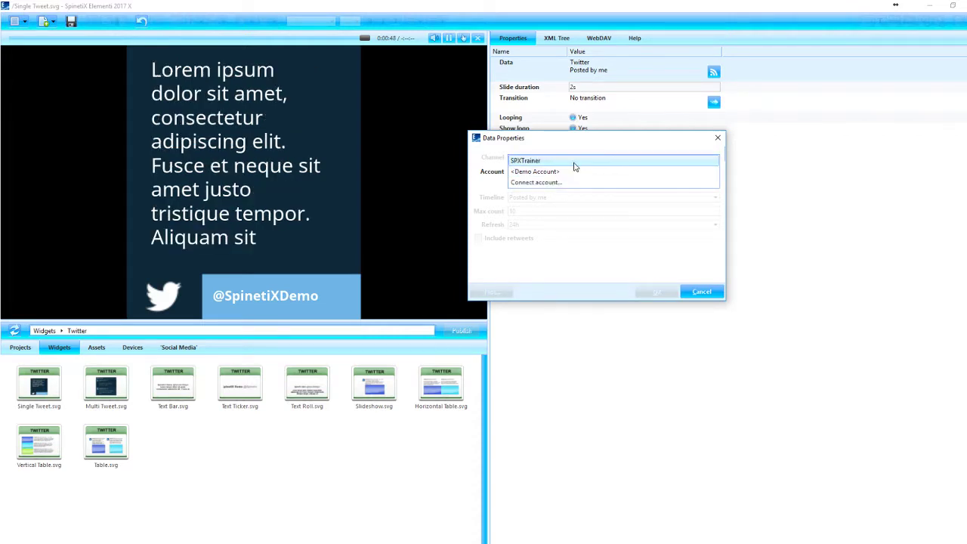
{"action": "left_click", "coordinate": [534, 183]}
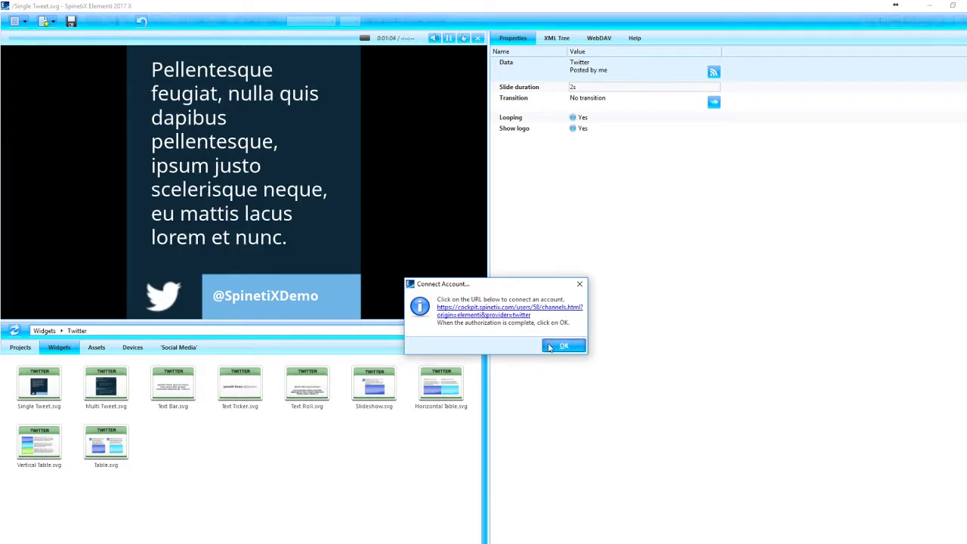
{"action": "left_click", "coordinate": [551, 347]}
{"action": "left_click", "coordinate": [551, 171]}
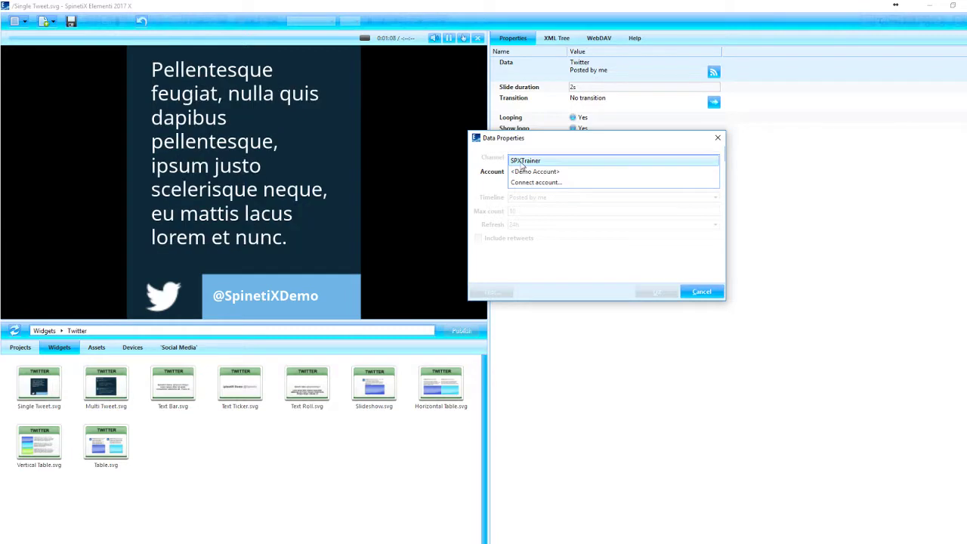
{"action": "left_click", "coordinate": [522, 161]}
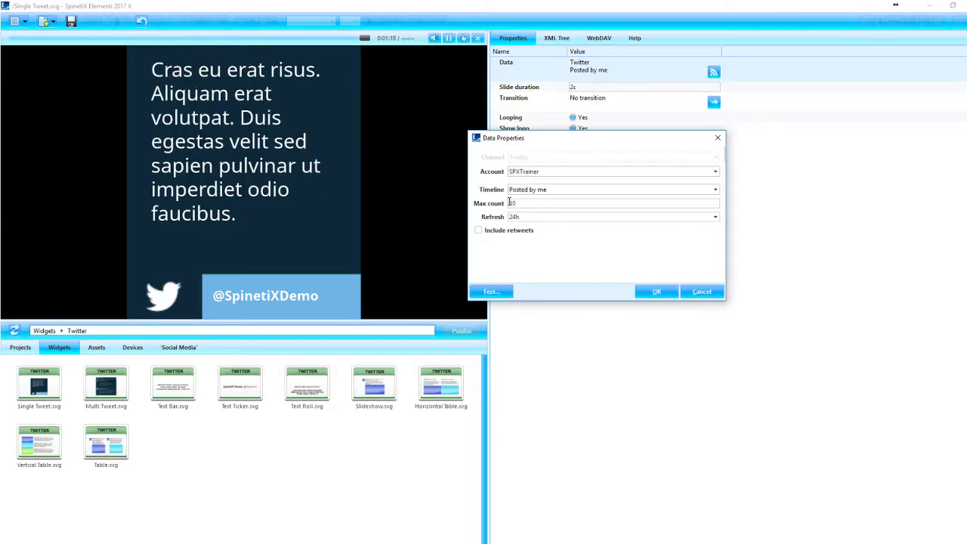
Step: Show tweets posted by user 'spinet', refreshing every 1h with retweets included
{"action": "left_click", "coordinate": [717, 191]}
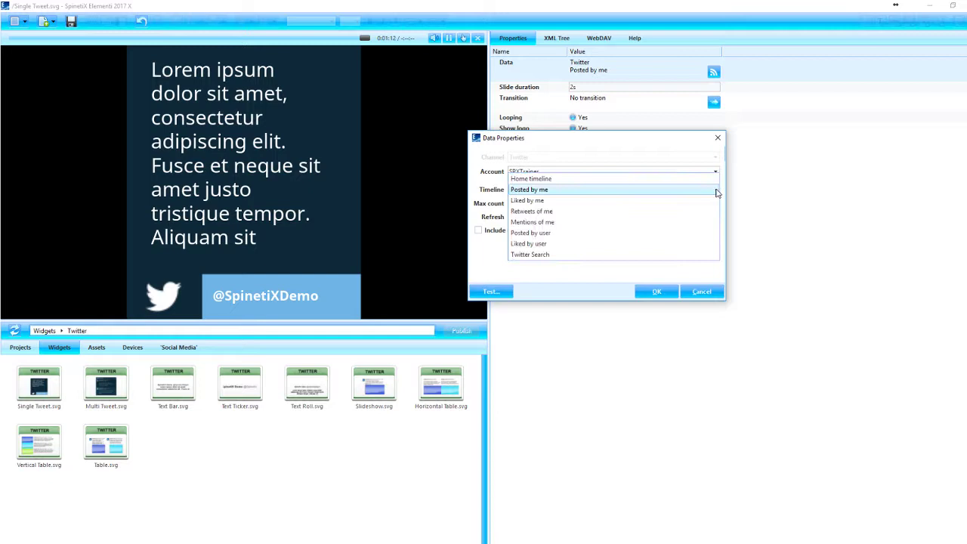
{"action": "left_click", "coordinate": [532, 233]}
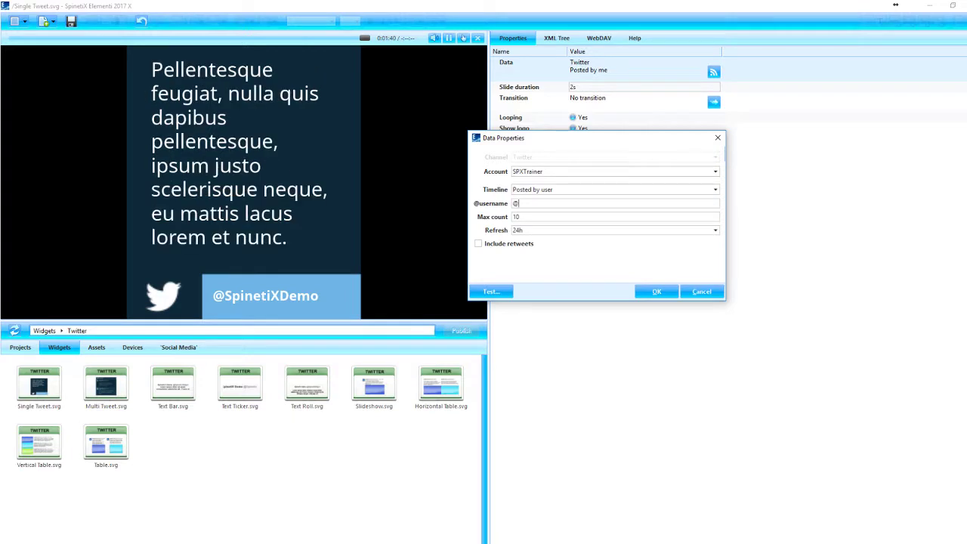
{"action": "type", "text": "spinetix"}
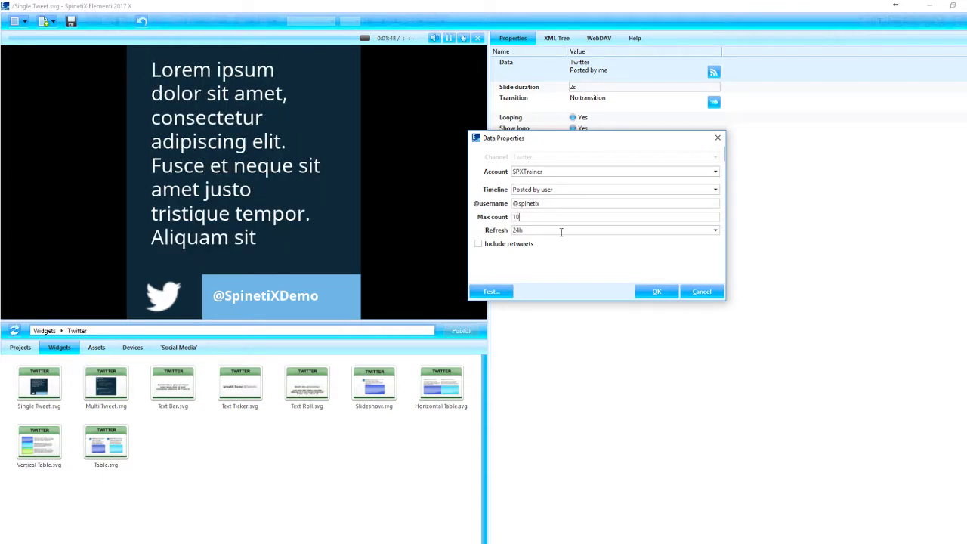
{"action": "left_click", "coordinate": [716, 230]}
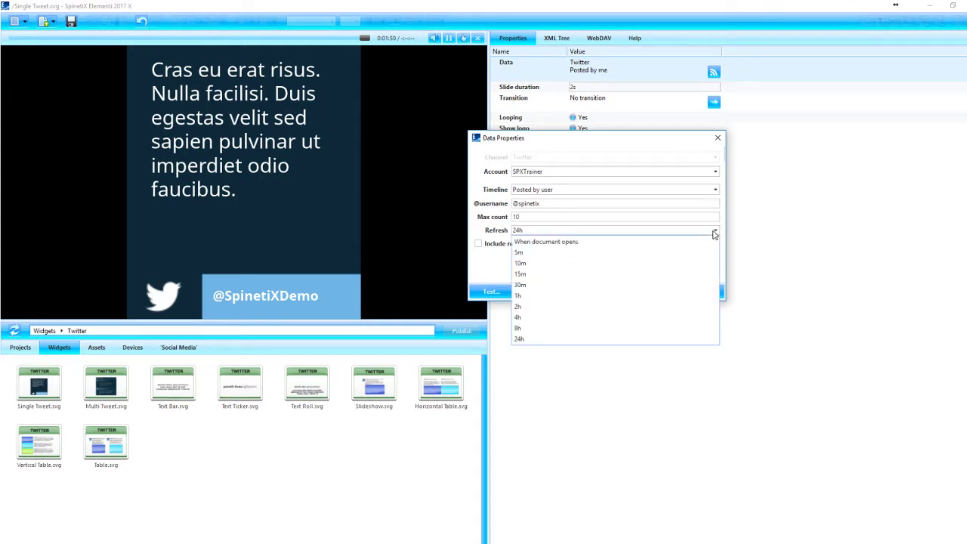
{"action": "left_click", "coordinate": [526, 296]}
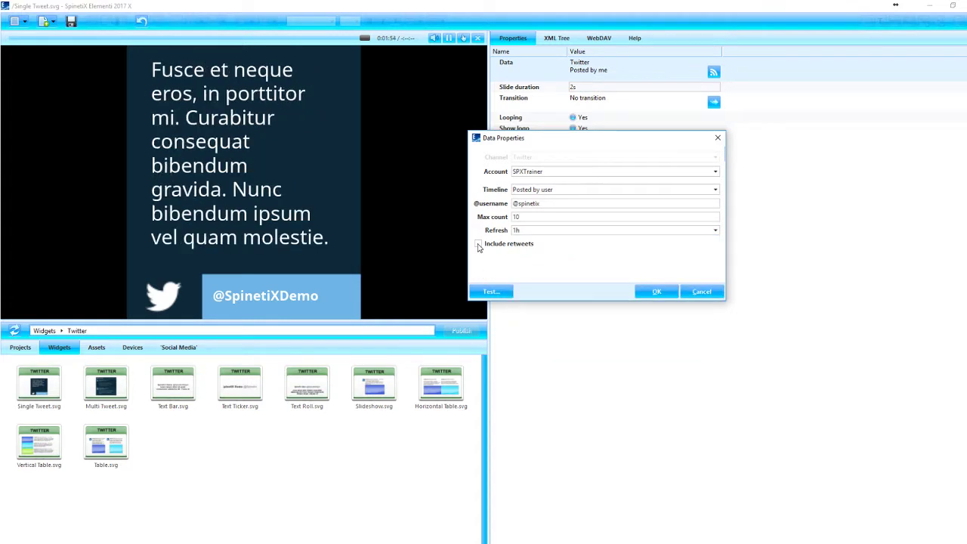
{"action": "left_click", "coordinate": [478, 245]}
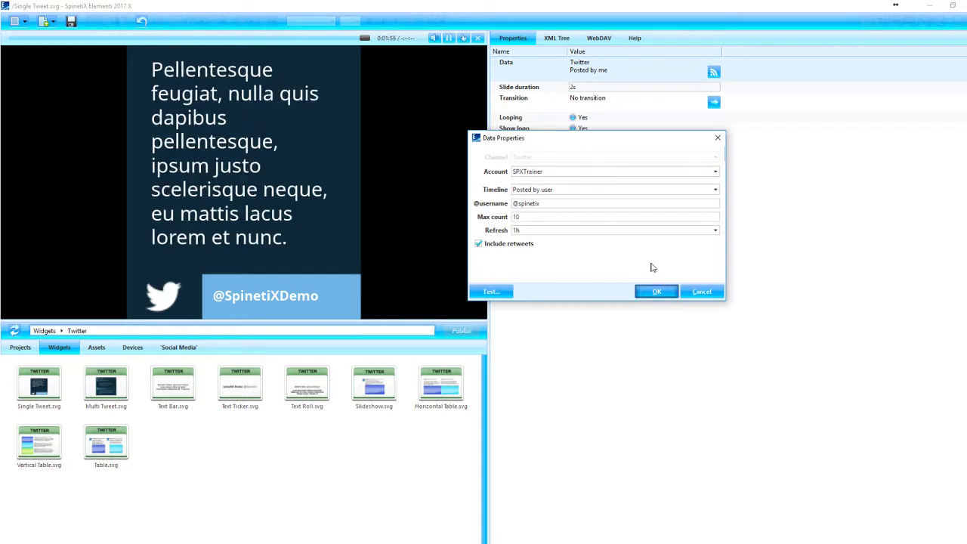
{"action": "key", "text": "Return"}
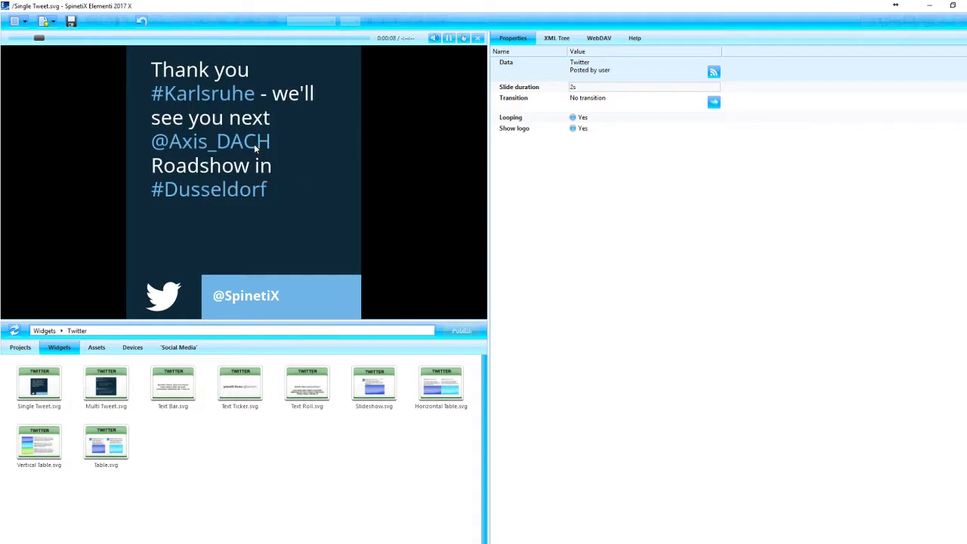
Step: Change the tweet slide duration from 2s to 5s
{"action": "left_click", "coordinate": [577, 92]}
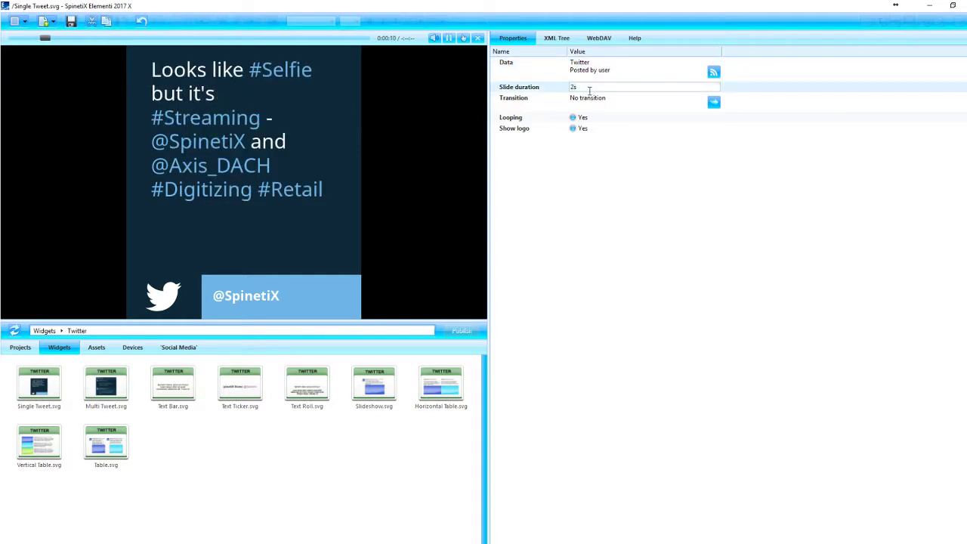
{"action": "type", "text": "5"}
{"action": "key", "text": "Return"}
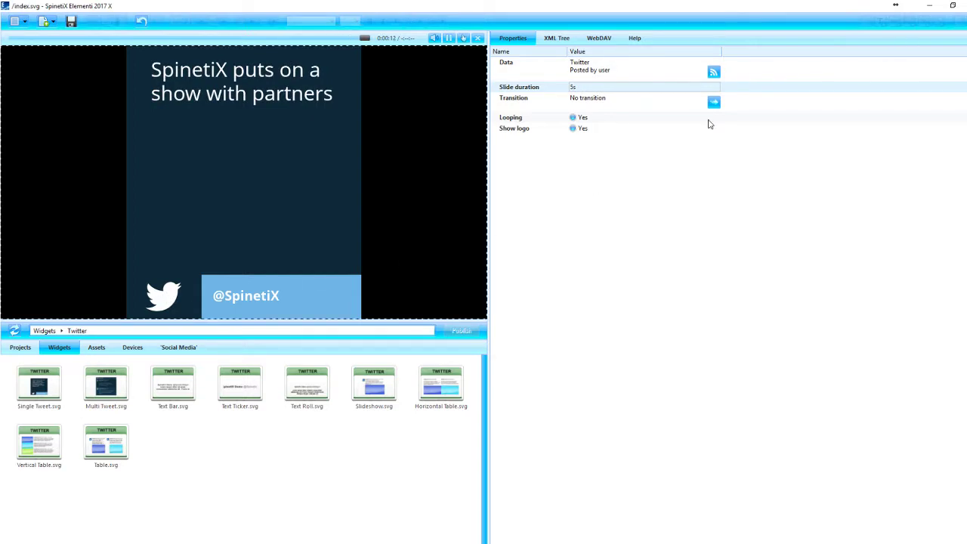
Step: Replace the Single Tweet layer with a full-screen Facebook Single Post widget and open it for editing
{"action": "right_click", "coordinate": [538, 81]}
{"action": "left_click", "coordinate": [558, 214]}
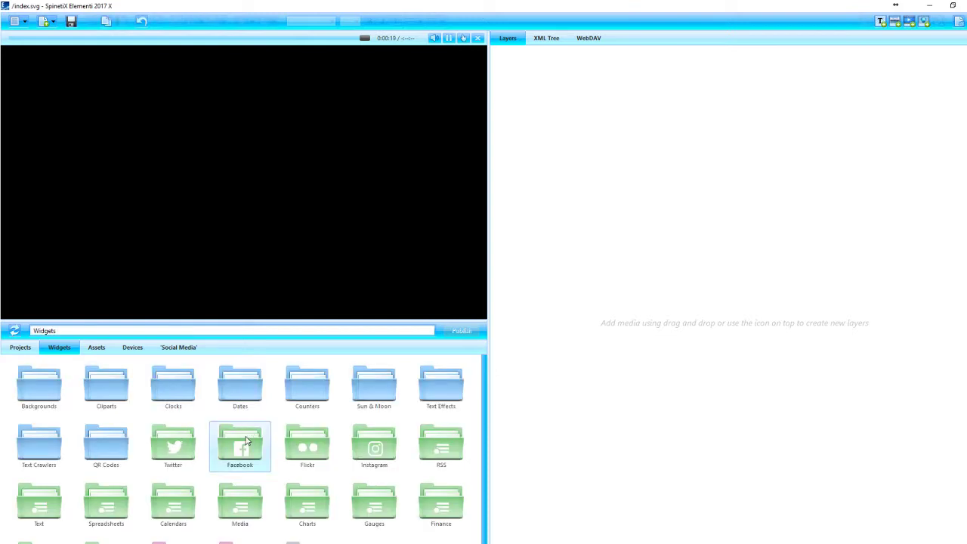
{"action": "double_click", "coordinate": [241, 444]}
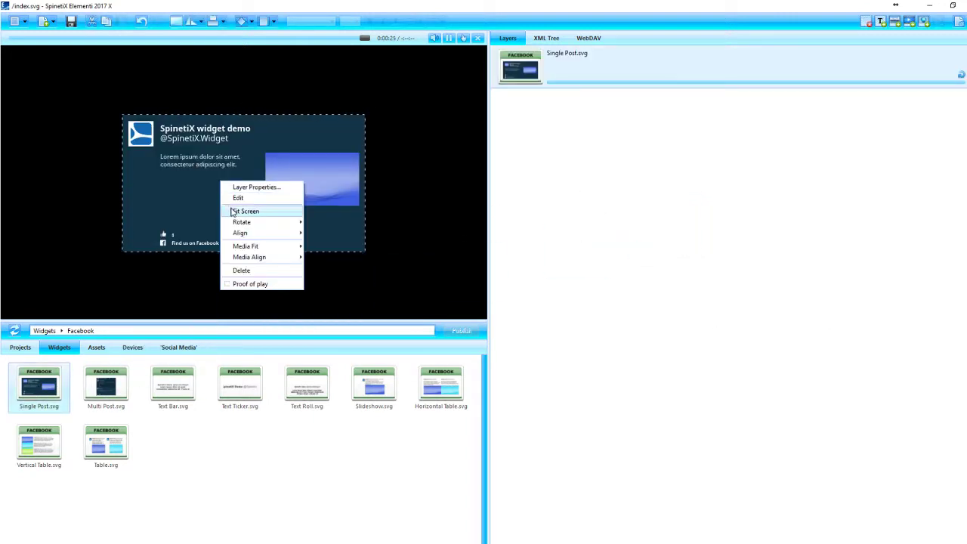
{"action": "left_click", "coordinate": [243, 212]}
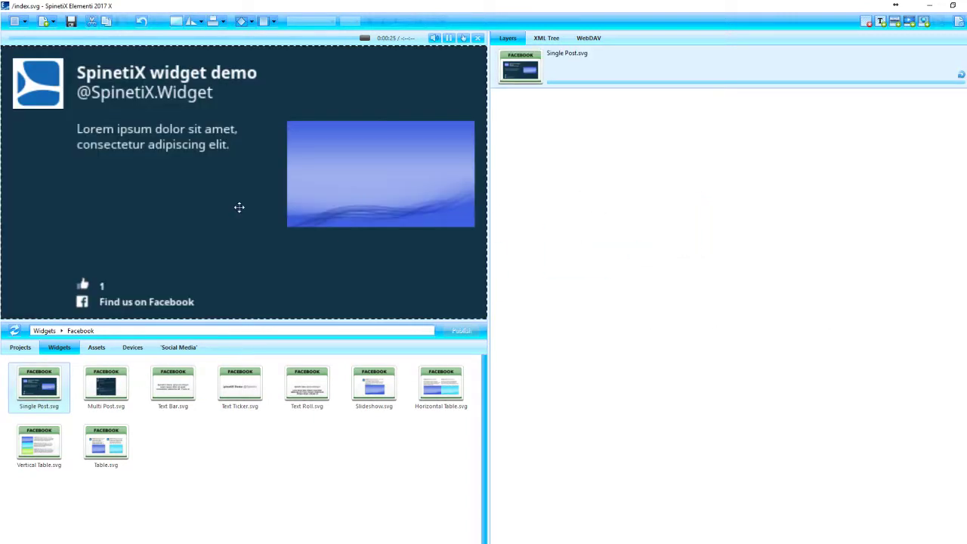
{"action": "double_click", "coordinate": [547, 78]}
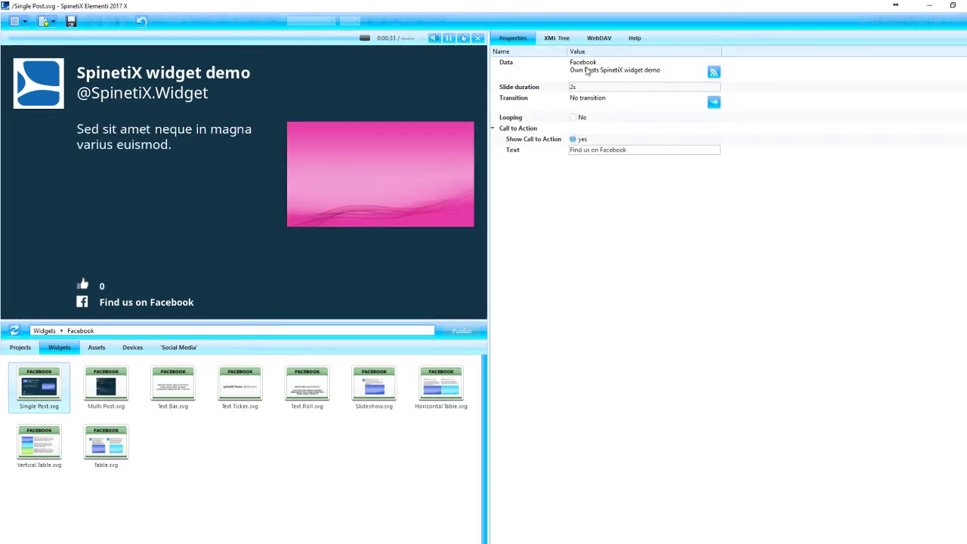
Step: Switch the Facebook data Account from the demo to the connected account, keeping the profile
{"action": "double_click", "coordinate": [587, 69]}
{"action": "left_click_drag", "start_coordinate": [501, 65], "coordinate": [589, 112]}
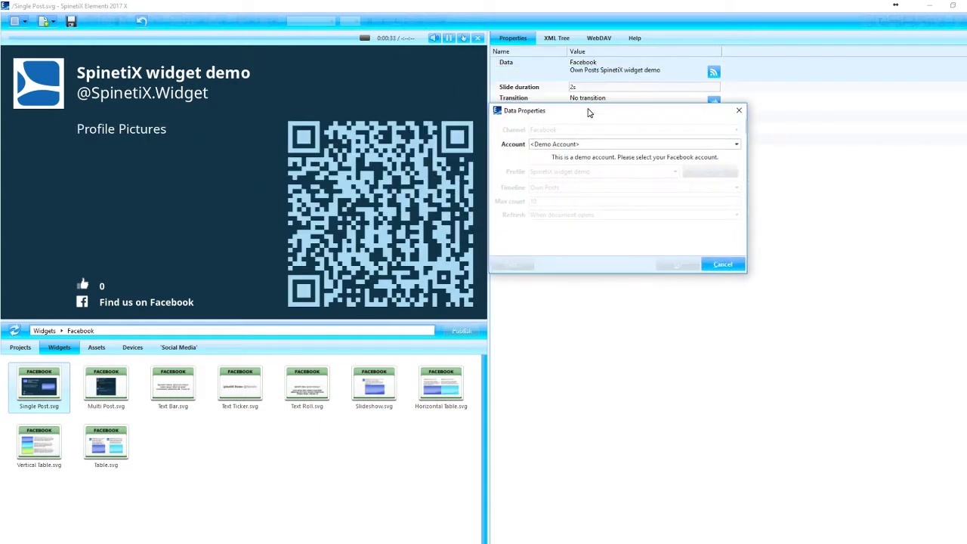
{"action": "left_click", "coordinate": [560, 146]}
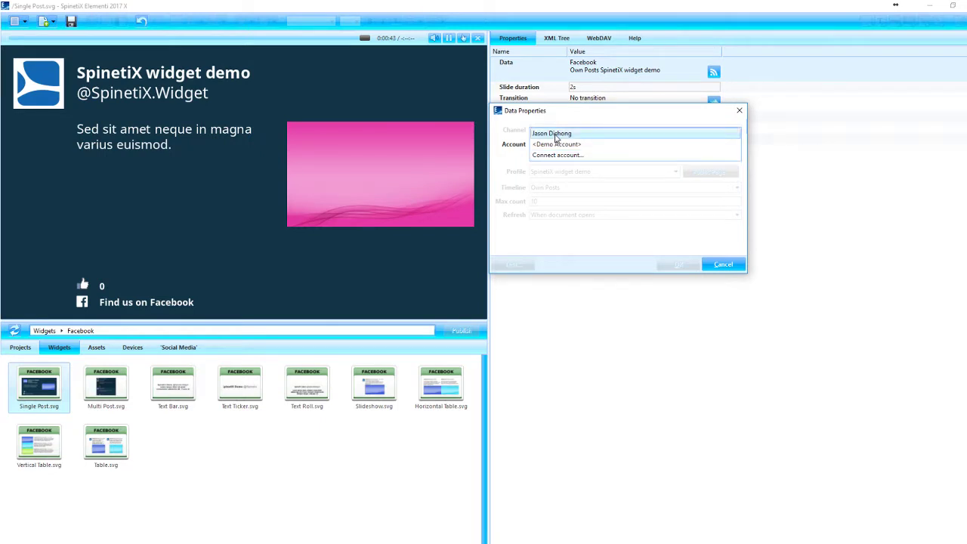
{"action": "left_click", "coordinate": [555, 136]}
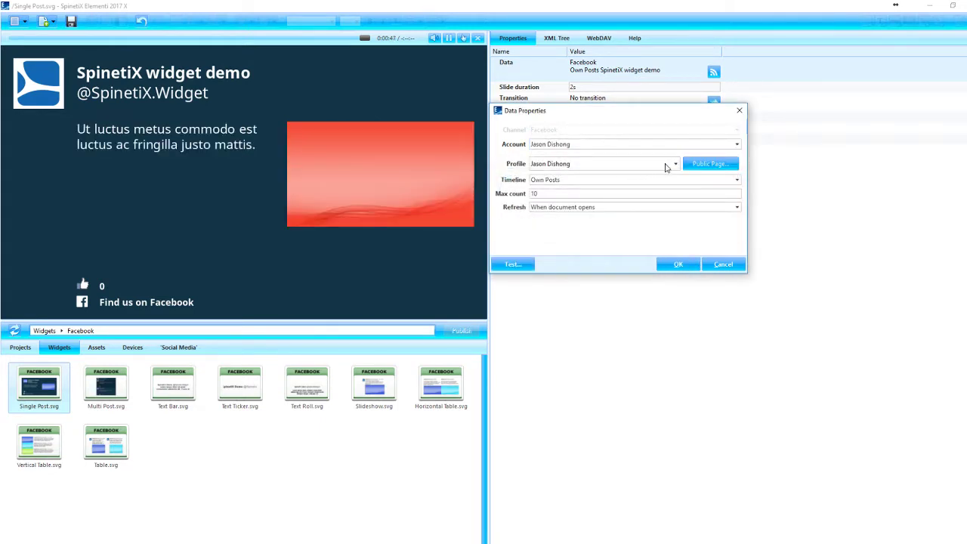
{"action": "left_click", "coordinate": [666, 167]}
{"action": "left_click", "coordinate": [532, 172]}
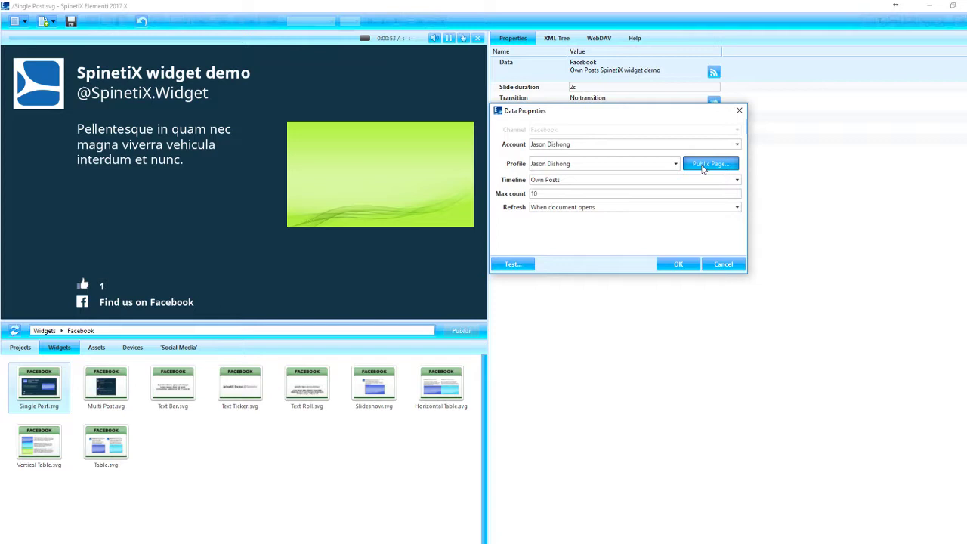
Step: Search public pages for 'spinetix' and set the SpinetiX page as the feed's profile
{"action": "left_click", "coordinate": [702, 164]}
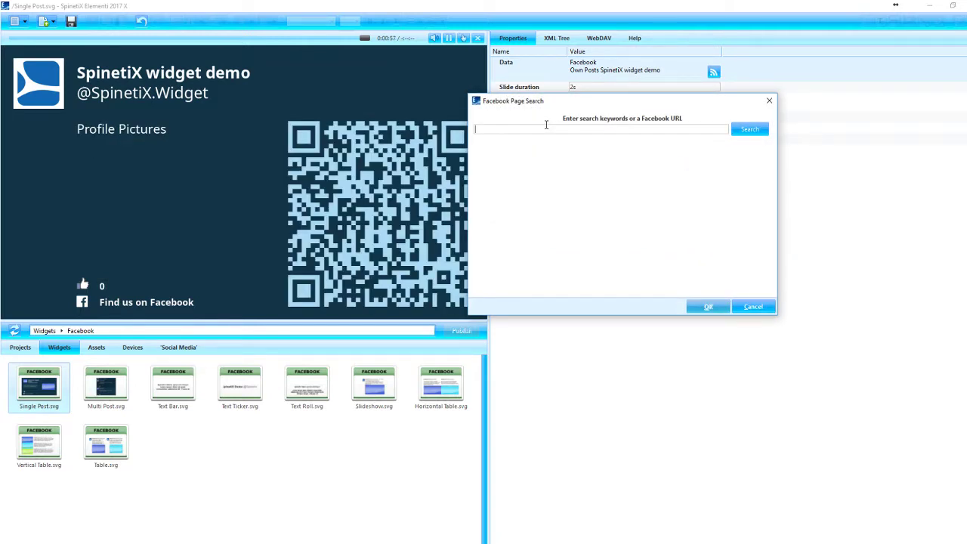
{"action": "left_click", "coordinate": [752, 132]}
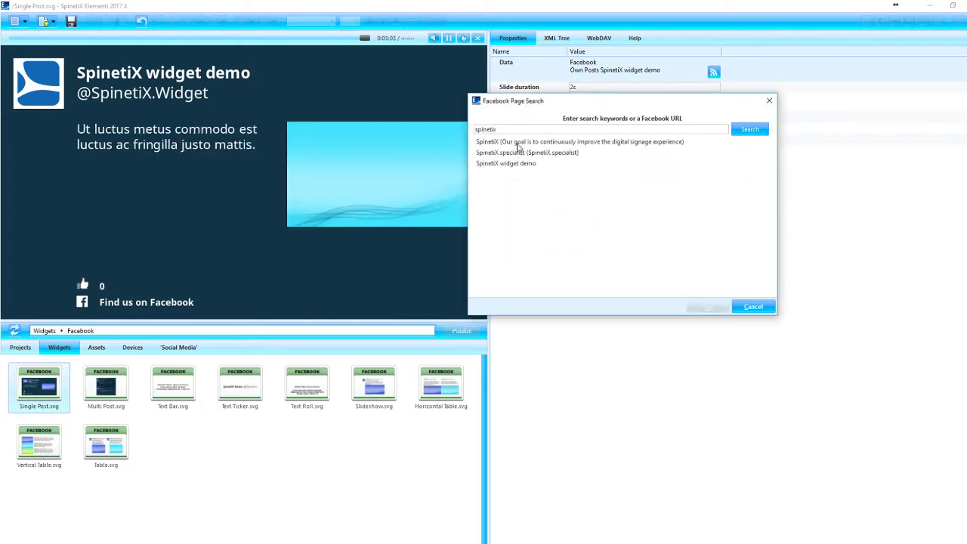
{"action": "left_click", "coordinate": [518, 144]}
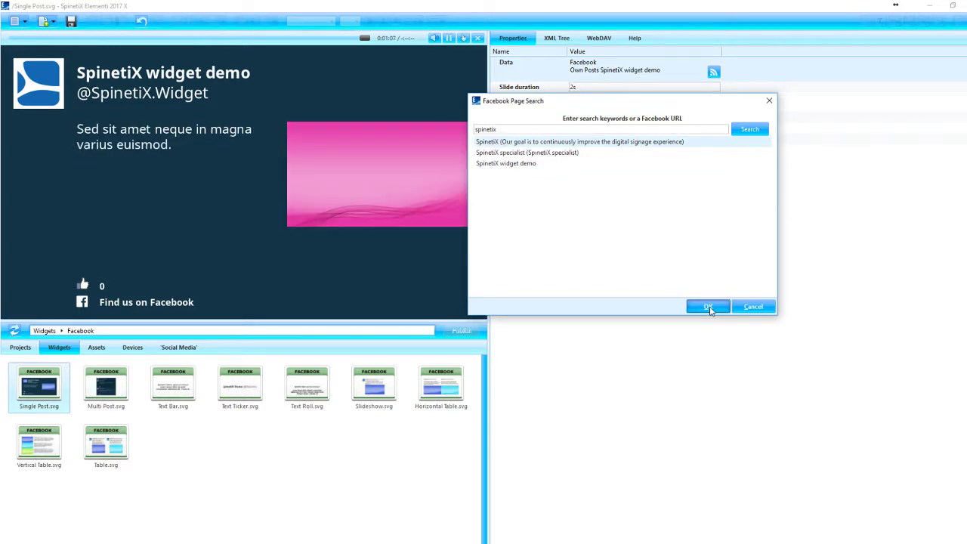
{"action": "left_click", "coordinate": [708, 307]}
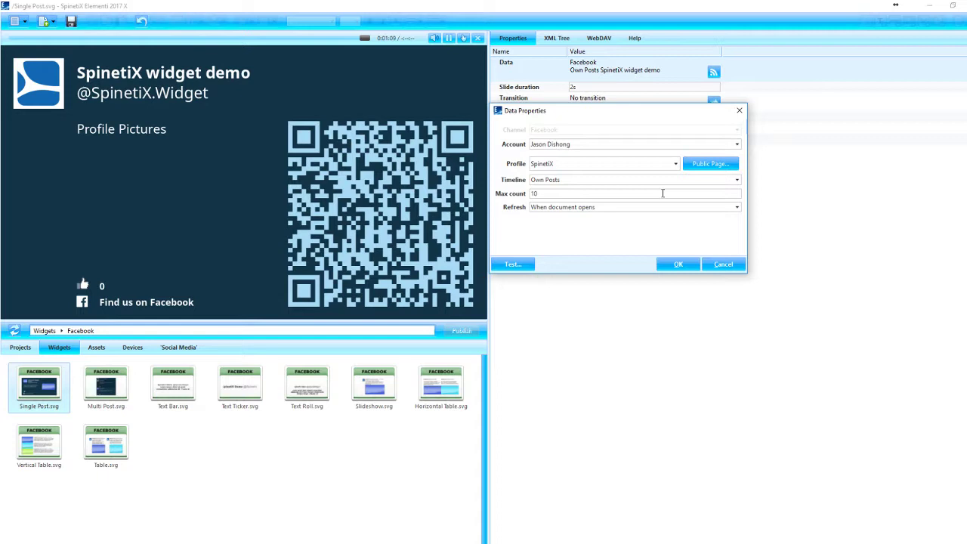
Step: Set the timeline to Own Posts and refresh to 1h, then apply the data settings
{"action": "left_click", "coordinate": [737, 184]}
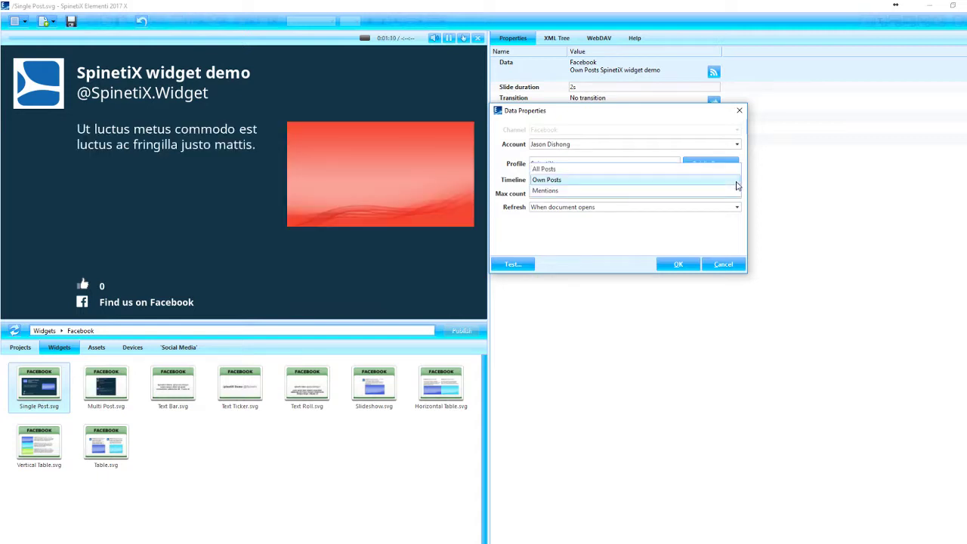
{"action": "left_click", "coordinate": [558, 180]}
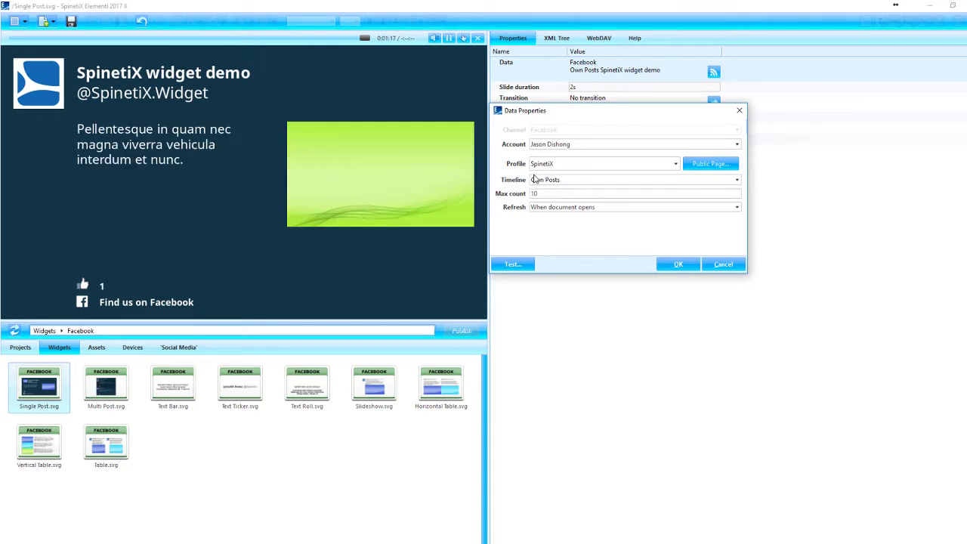
{"action": "left_click", "coordinate": [556, 181]}
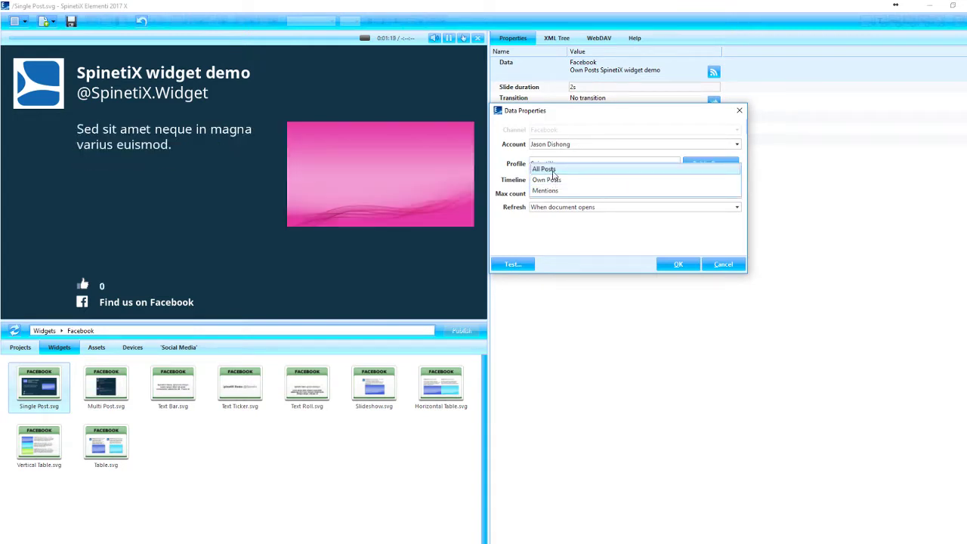
{"action": "left_click", "coordinate": [553, 173]}
{"action": "left_click", "coordinate": [553, 181]}
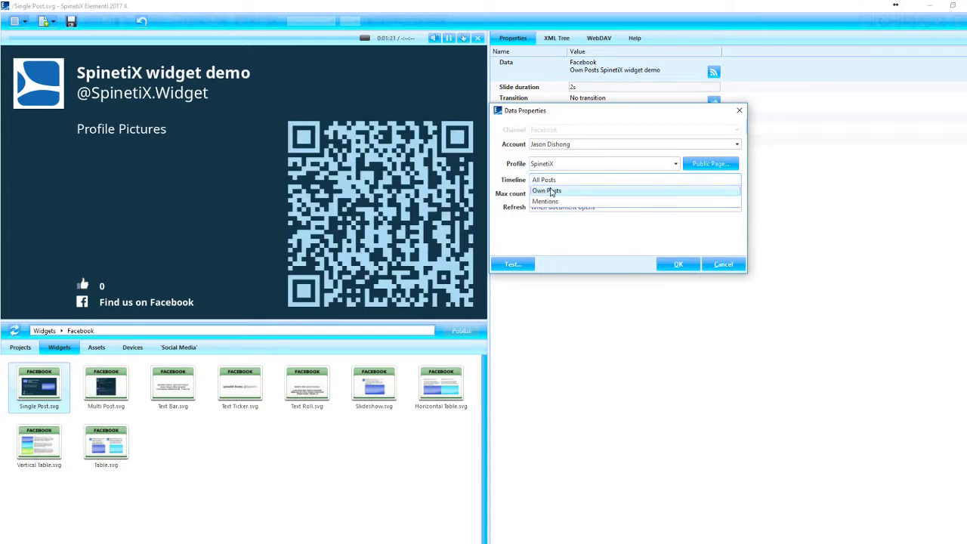
{"action": "left_click", "coordinate": [553, 190]}
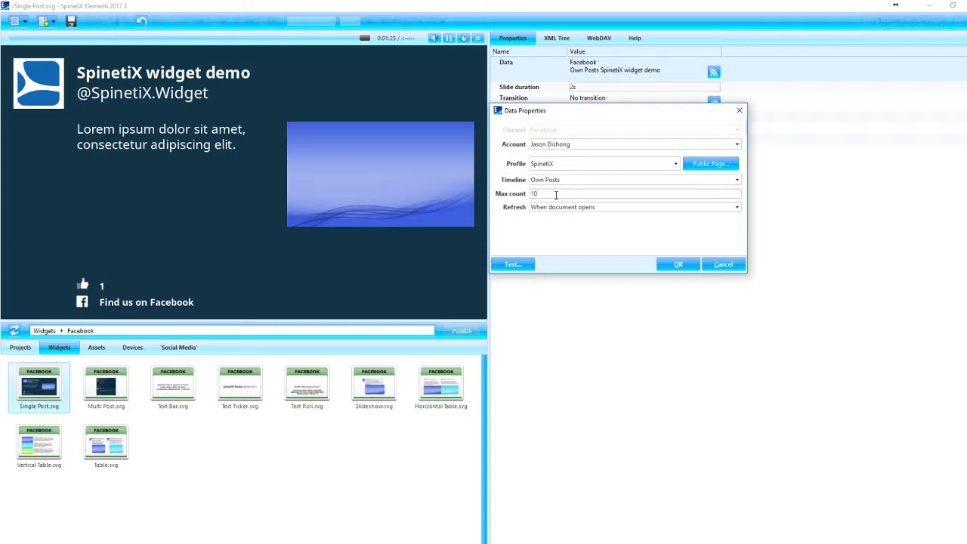
{"action": "left_click", "coordinate": [736, 208]}
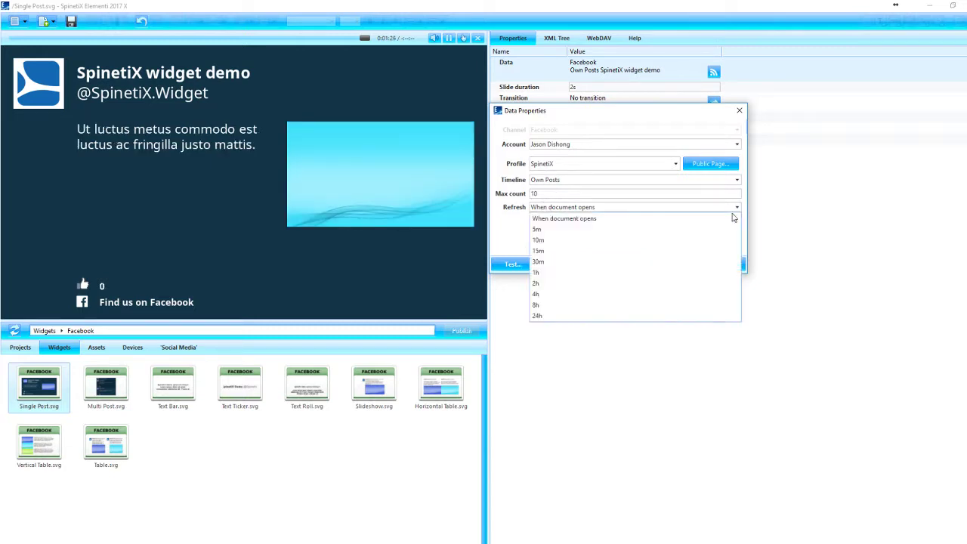
{"action": "left_click", "coordinate": [627, 272]}
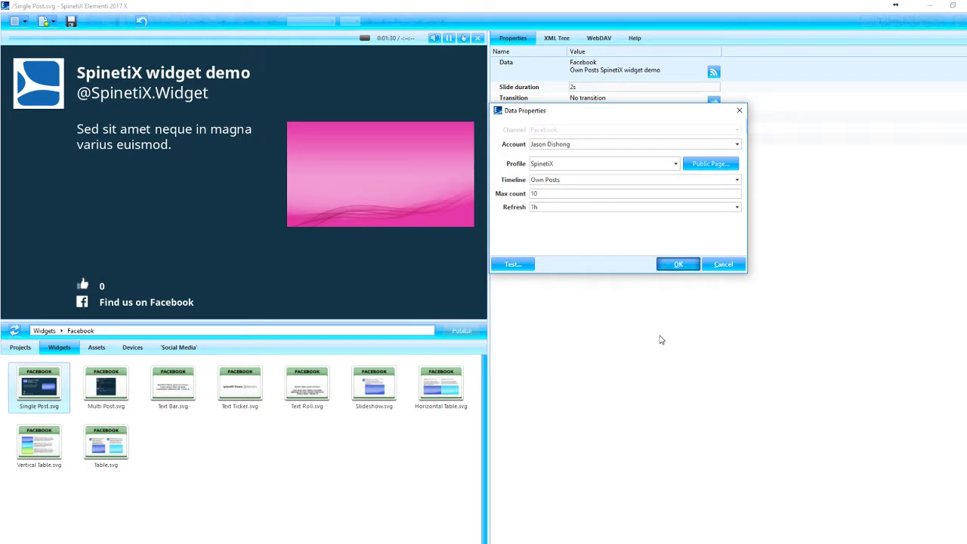
{"action": "key", "text": "Return"}
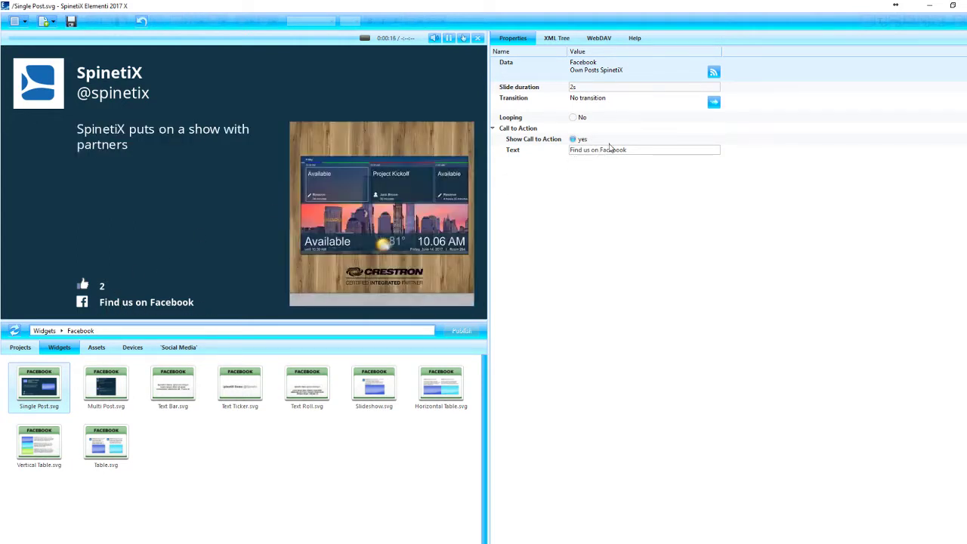
Step: Toggle the Call to Action Text property on and back off
{"action": "left_click", "coordinate": [611, 150]}
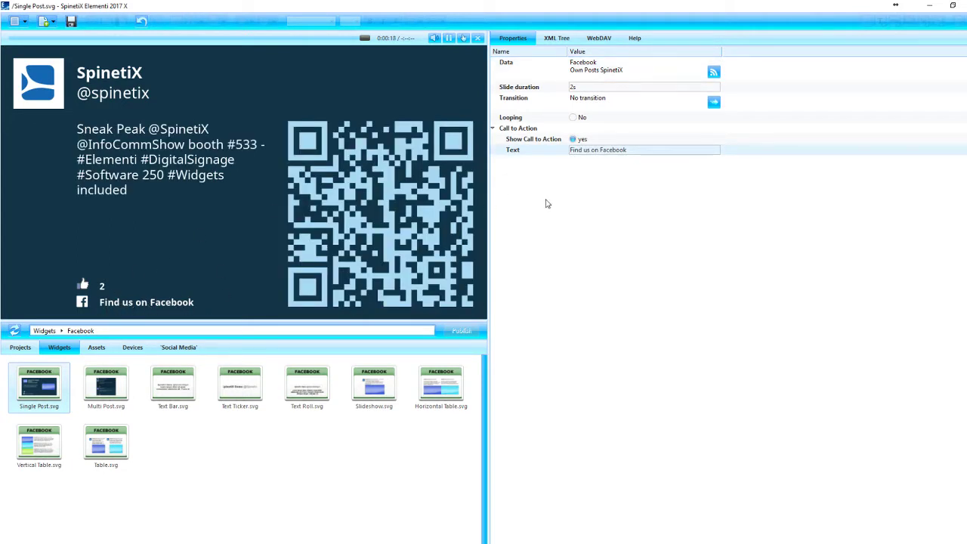
{"action": "left_click", "coordinate": [613, 198]}
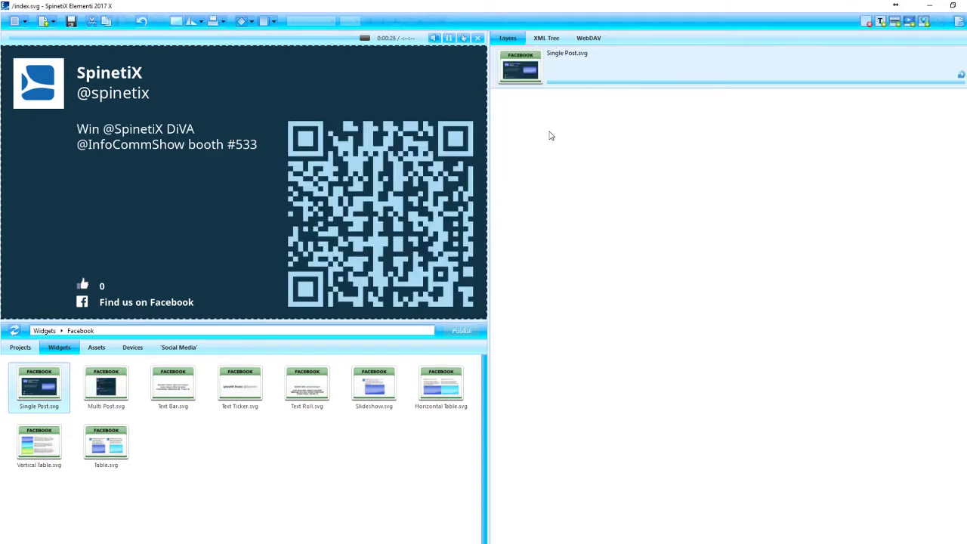
Step: Delete the Single Post widget, then add the Instagram Multi Post.svg widget fitted to the full screen
{"action": "right_click", "coordinate": [546, 71]}
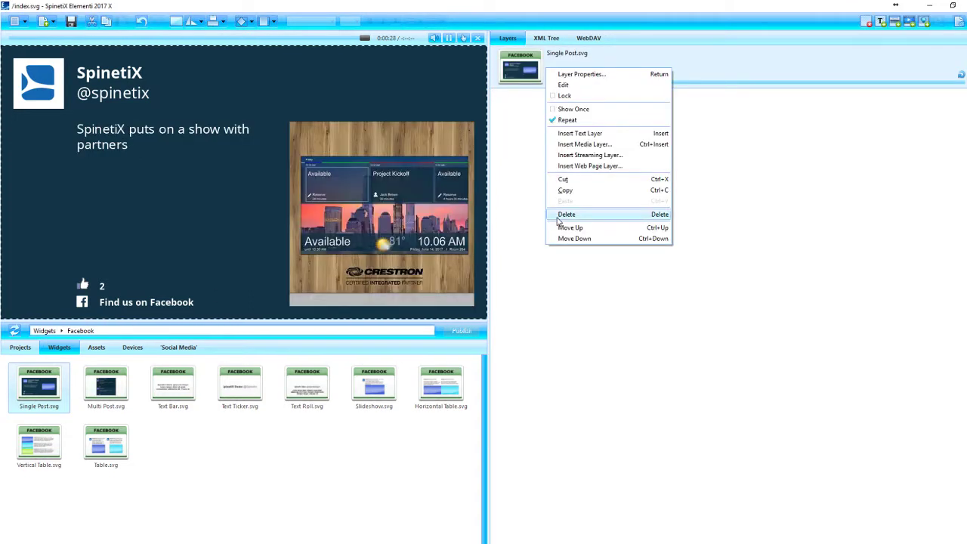
{"action": "left_click", "coordinate": [567, 215]}
{"action": "left_click", "coordinate": [71, 352]}
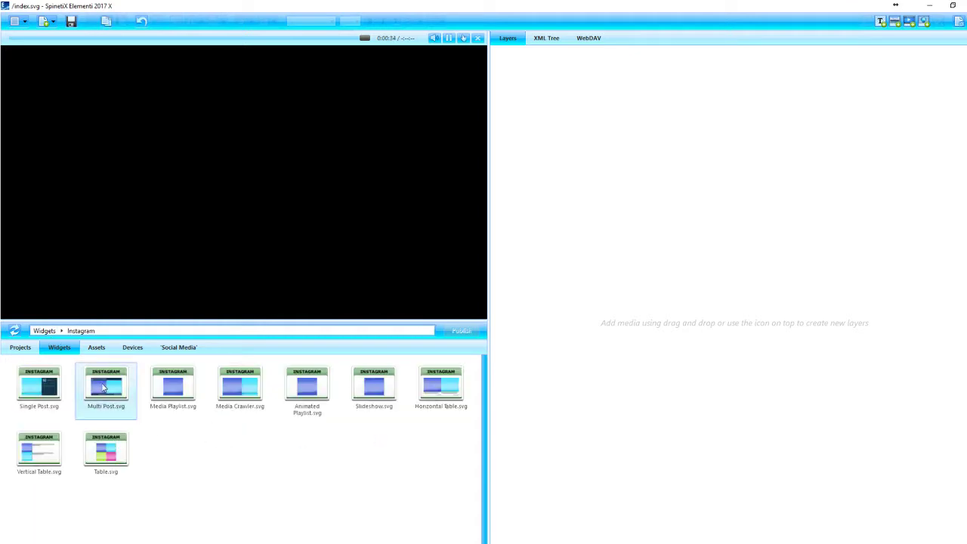
{"action": "left_click_drag", "start_coordinate": [104, 387], "coordinate": [524, 201]}
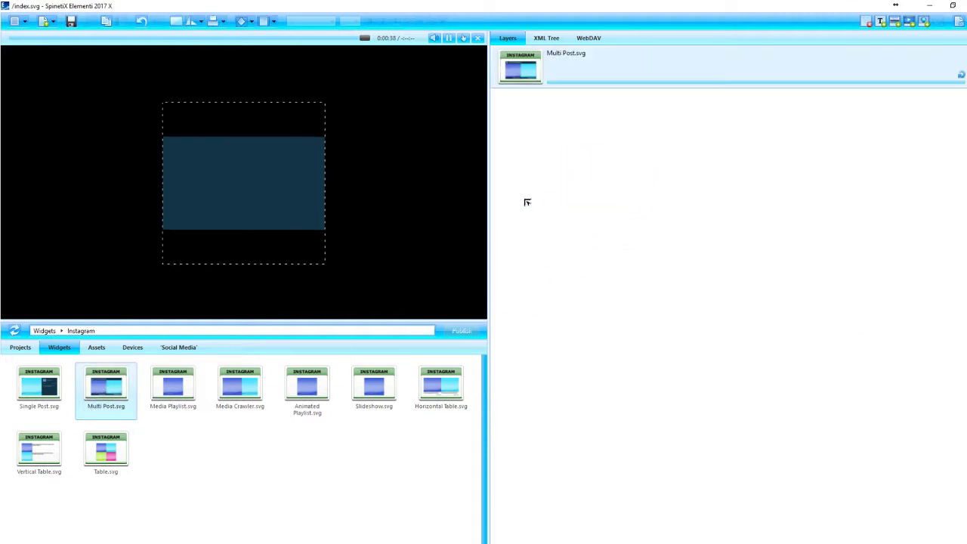
{"action": "right_click", "coordinate": [251, 190]}
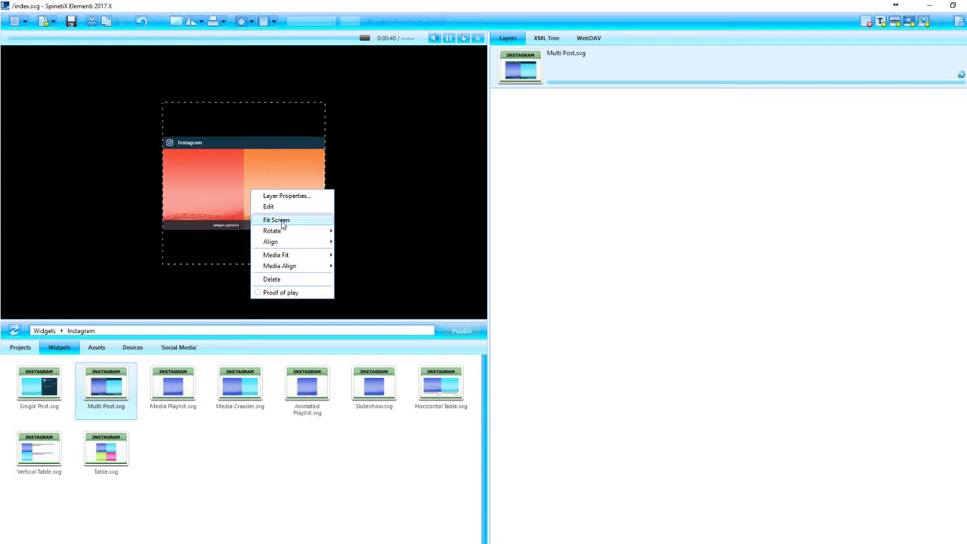
{"action": "left_click", "coordinate": [276, 220]}
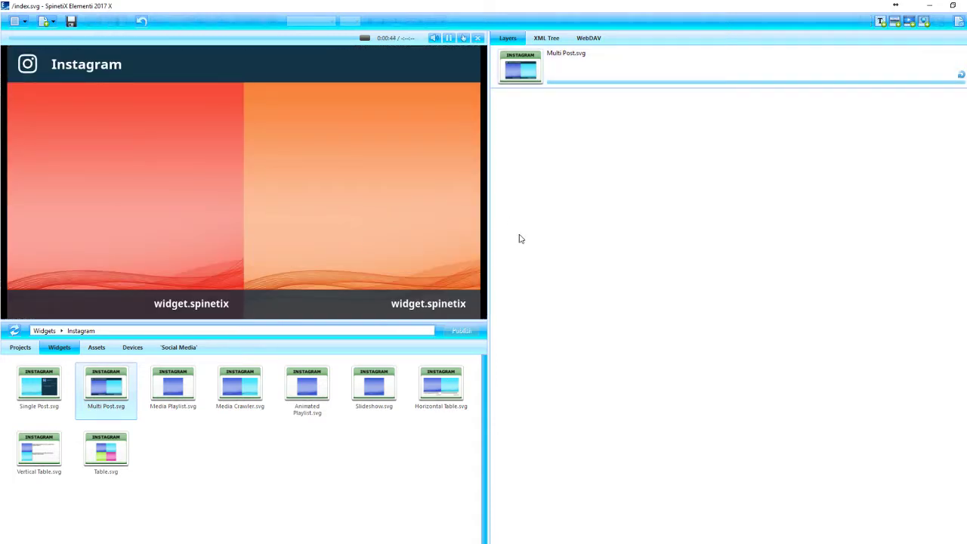
{"action": "left_click", "coordinate": [558, 72]}
Step: Open the Multi Post widget's Data Properties and choose the connected Instagram account
{"action": "double_click", "coordinate": [558, 72]}
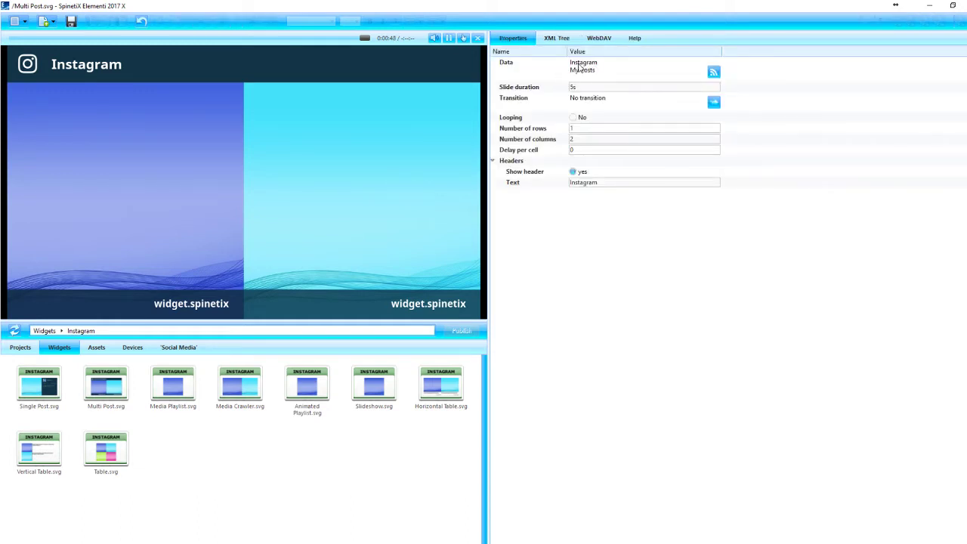
{"action": "double_click", "coordinate": [579, 79]}
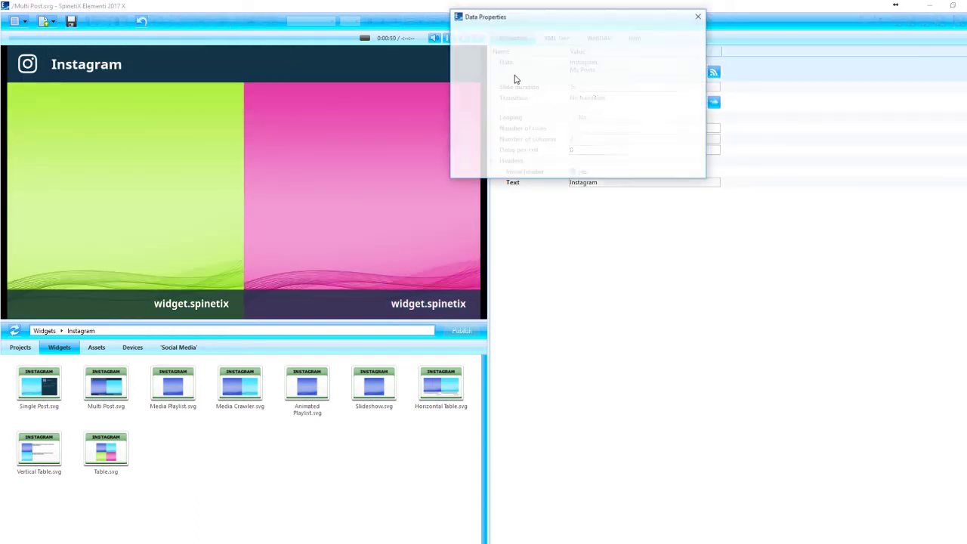
{"action": "left_click", "coordinate": [686, 51]}
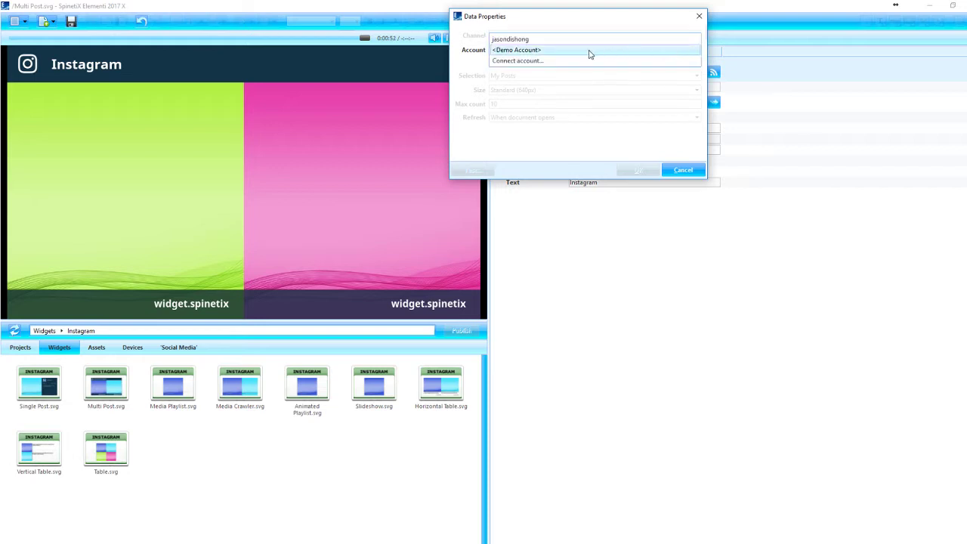
{"action": "left_click", "coordinate": [525, 42]}
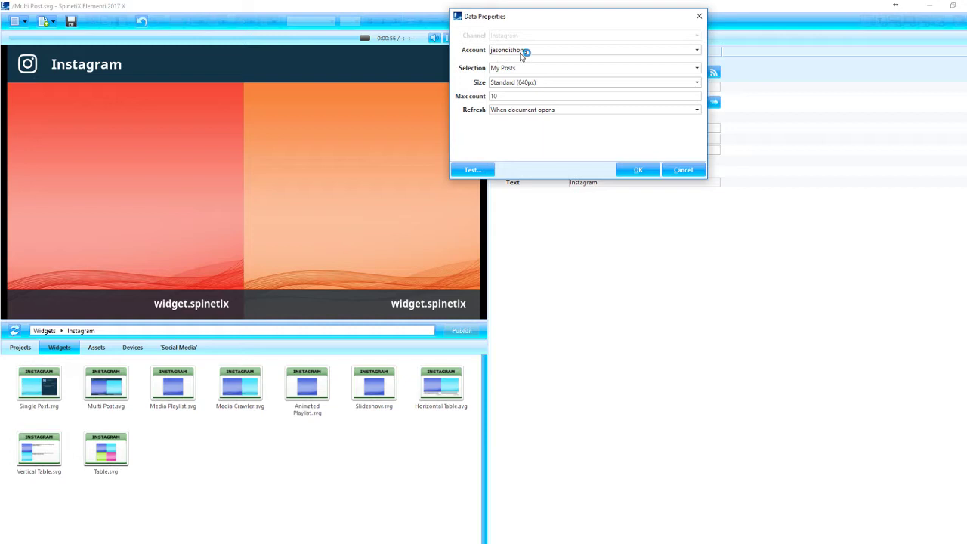
Step: Set Selection to Follow with username 'spinetix' and 640px image size, then confirm
{"action": "left_click", "coordinate": [694, 69]}
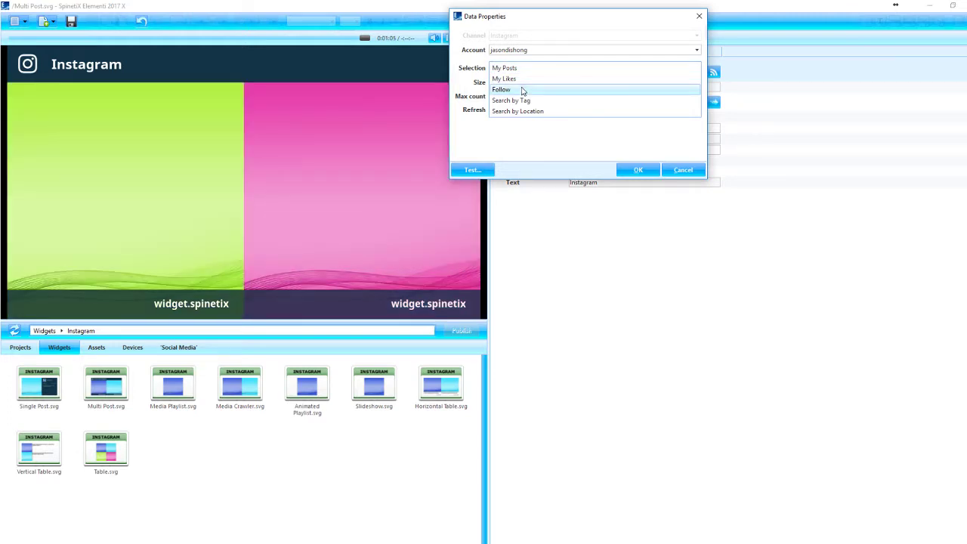
{"action": "left_click", "coordinate": [522, 90]}
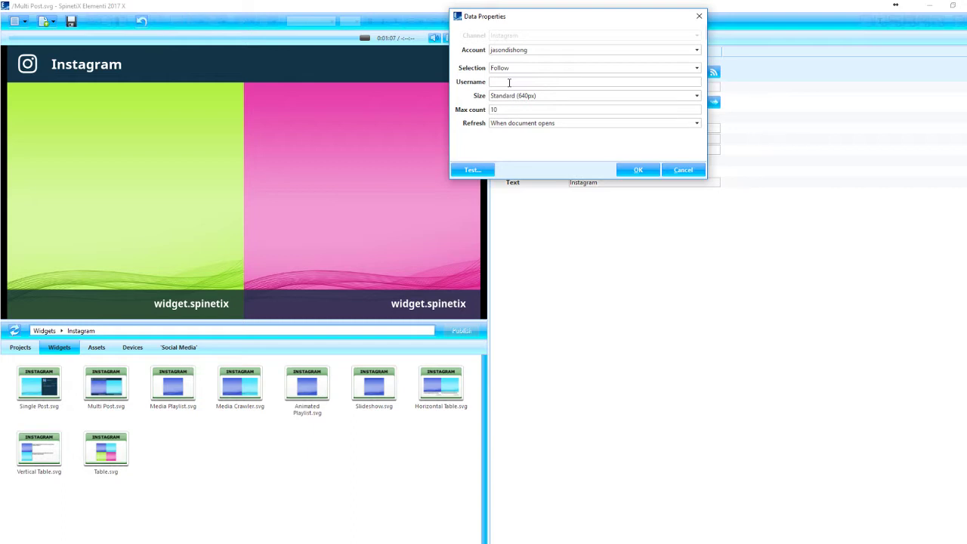
{"action": "left_click", "coordinate": [509, 82]}
{"action": "type", "text": "spinetix"}
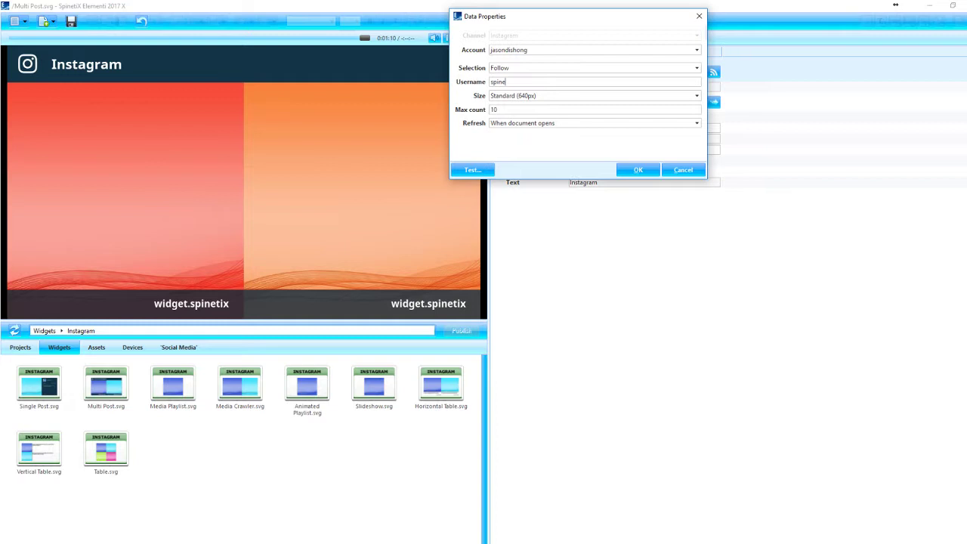
{"action": "left_click", "coordinate": [697, 96]}
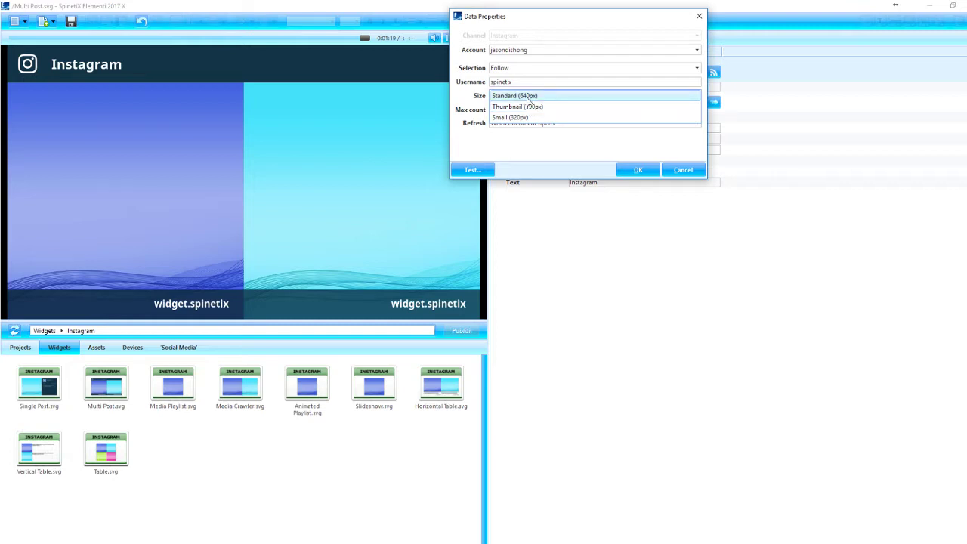
{"action": "left_click", "coordinate": [471, 109]}
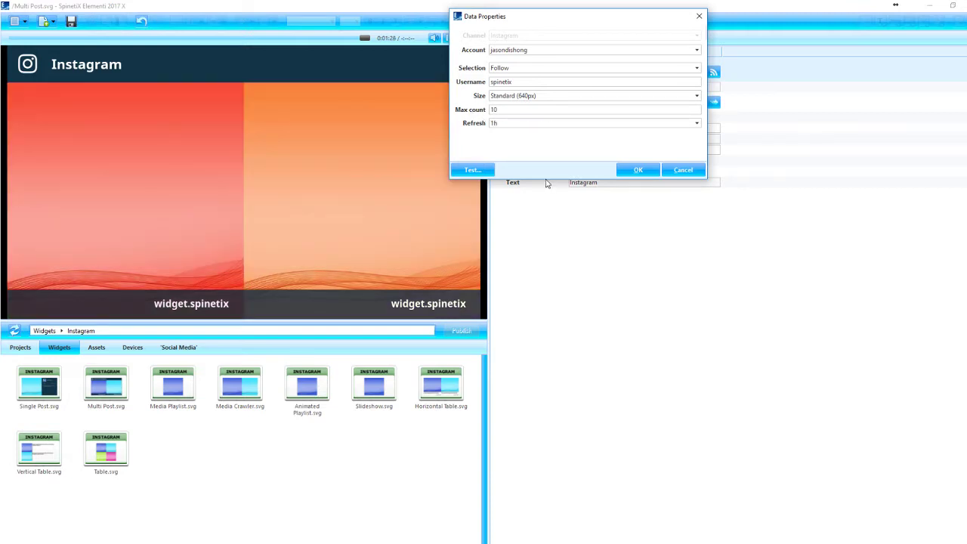
{"action": "left_click", "coordinate": [640, 173]}
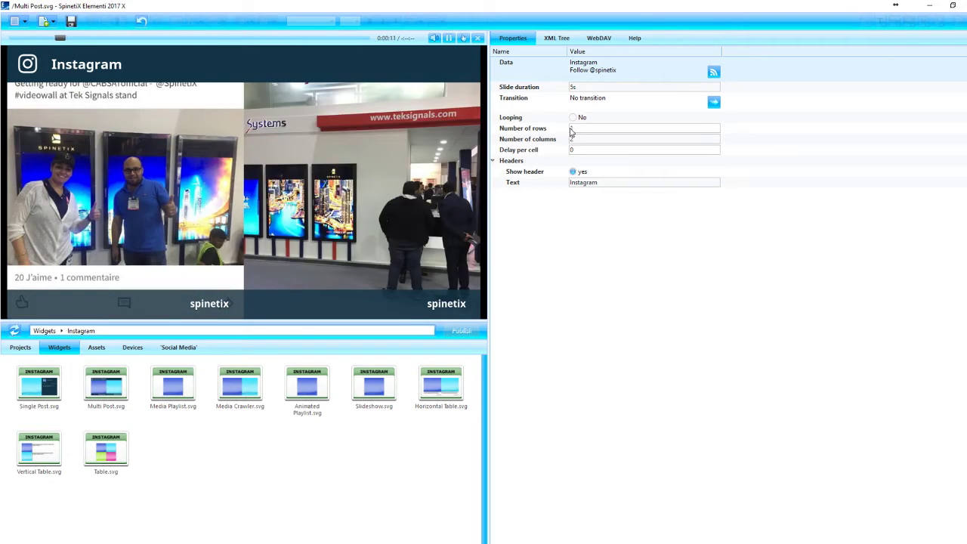
{"action": "left_click", "coordinate": [583, 130]}
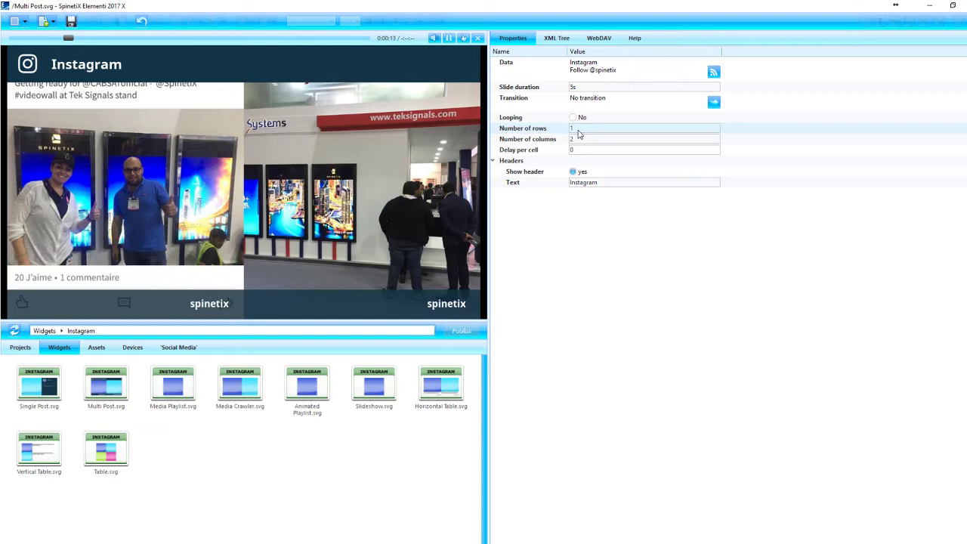
{"action": "left_click", "coordinate": [581, 128]}
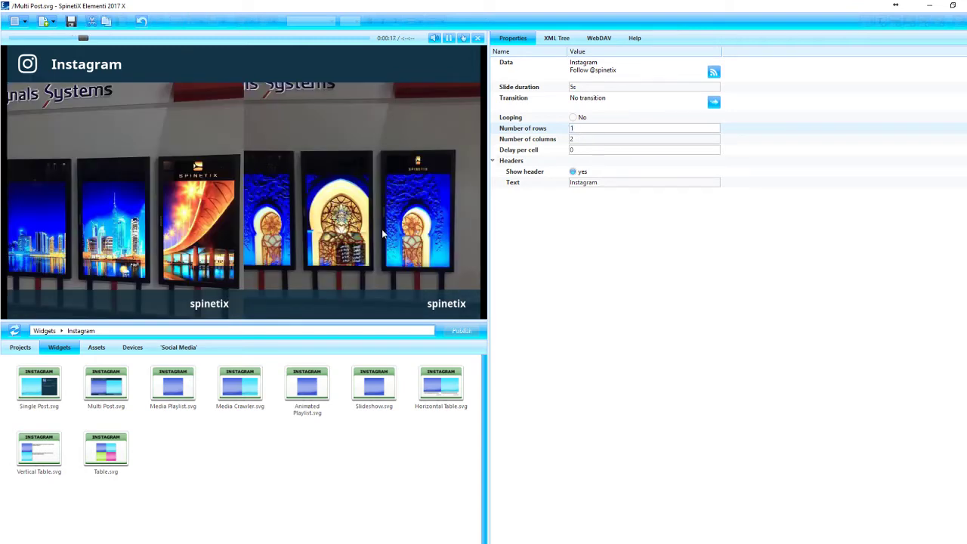
{"action": "left_click", "coordinate": [115, 137]}
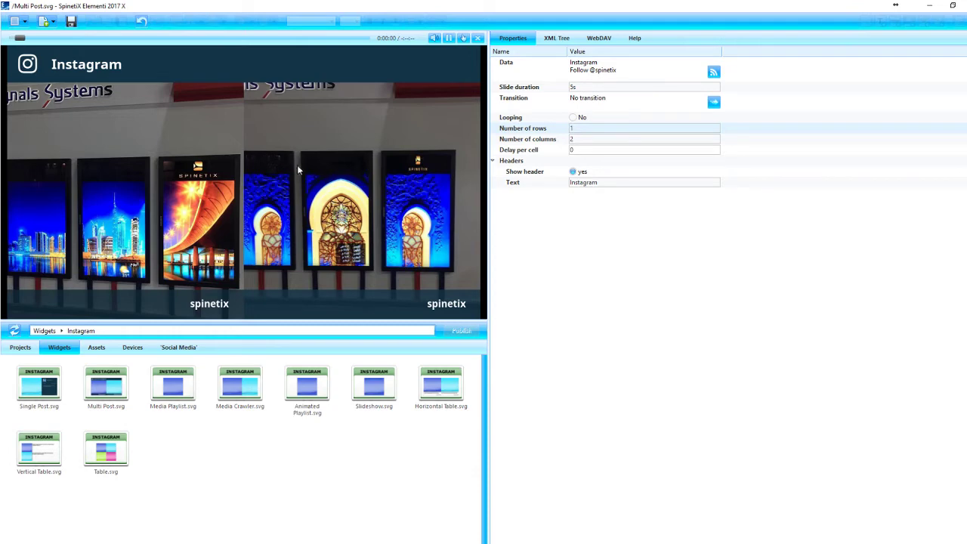
{"action": "left_click", "coordinate": [583, 129]}
{"action": "type", "text": "2"}
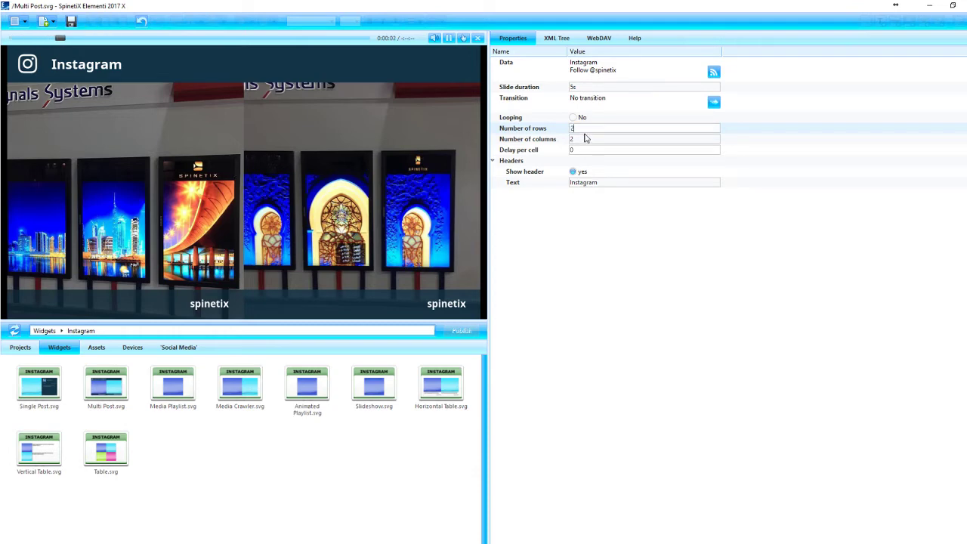
{"action": "left_click", "coordinate": [579, 140]}
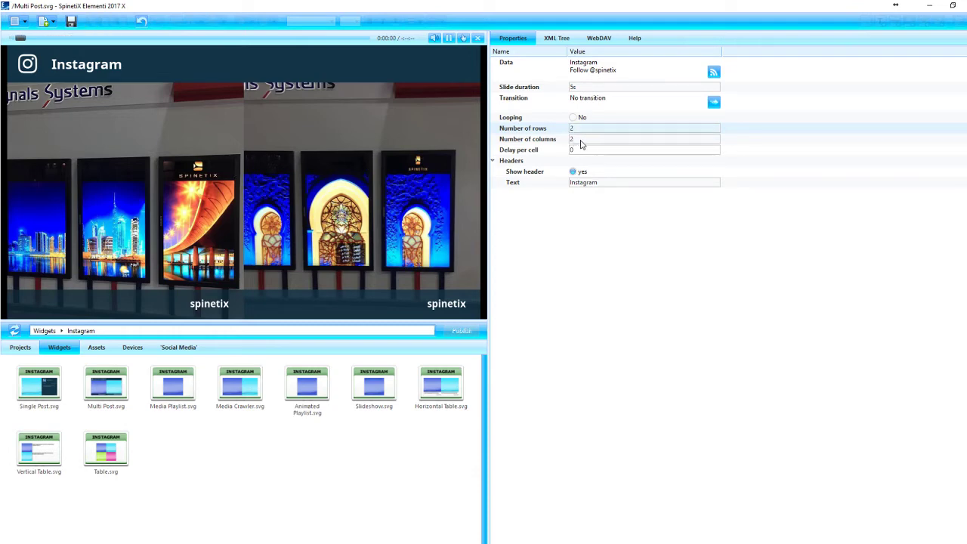
{"action": "left_click", "coordinate": [580, 143]}
{"action": "type", "text": "1"}
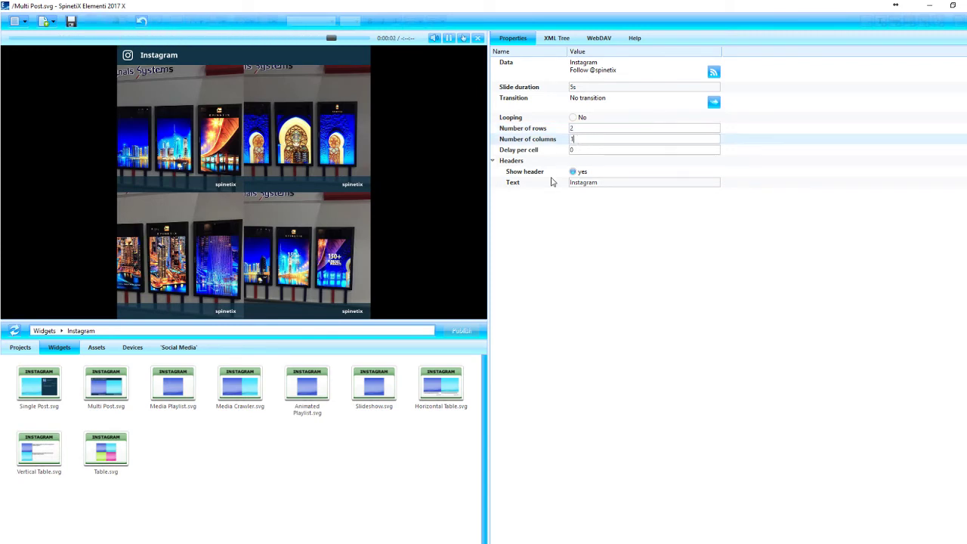
{"action": "key", "text": "Return"}
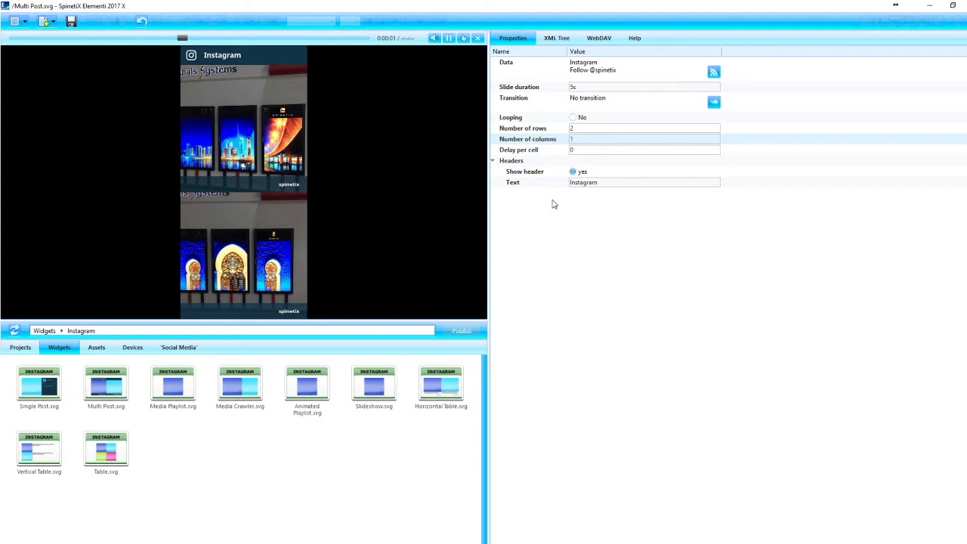
{"action": "left_click", "coordinate": [578, 130]}
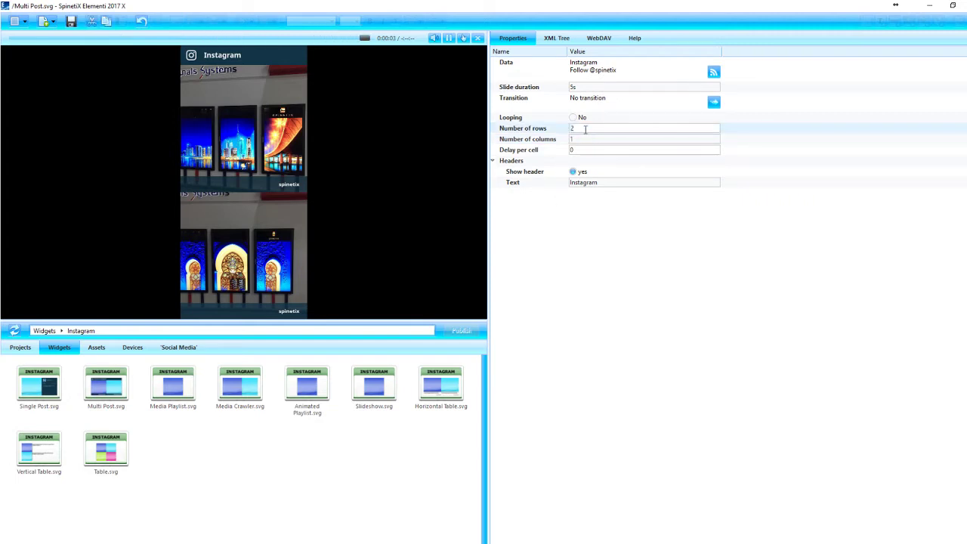
{"action": "type", "text": "1"}
{"action": "key", "text": "Return"}
{"action": "left_click", "coordinate": [587, 139]}
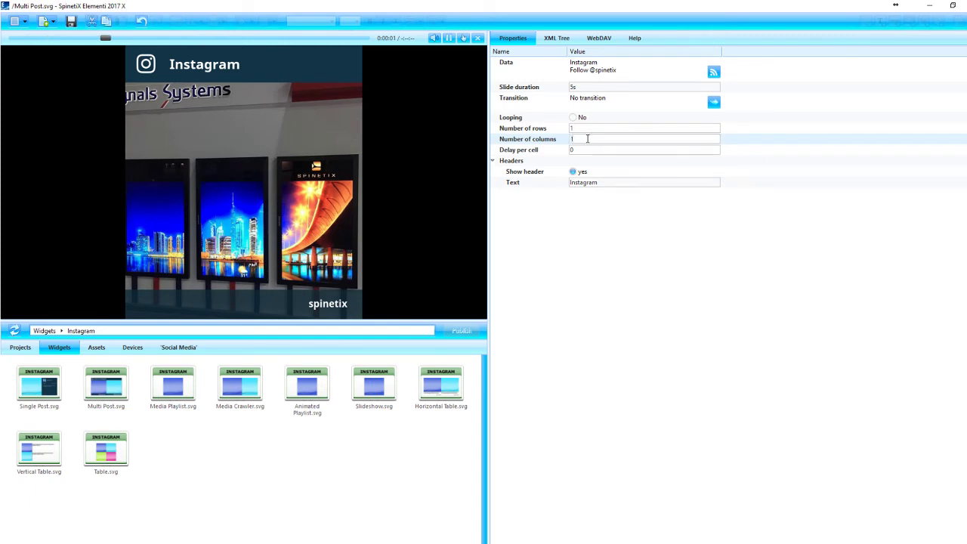
{"action": "type", "text": "2"}
{"action": "key", "text": "Return"}
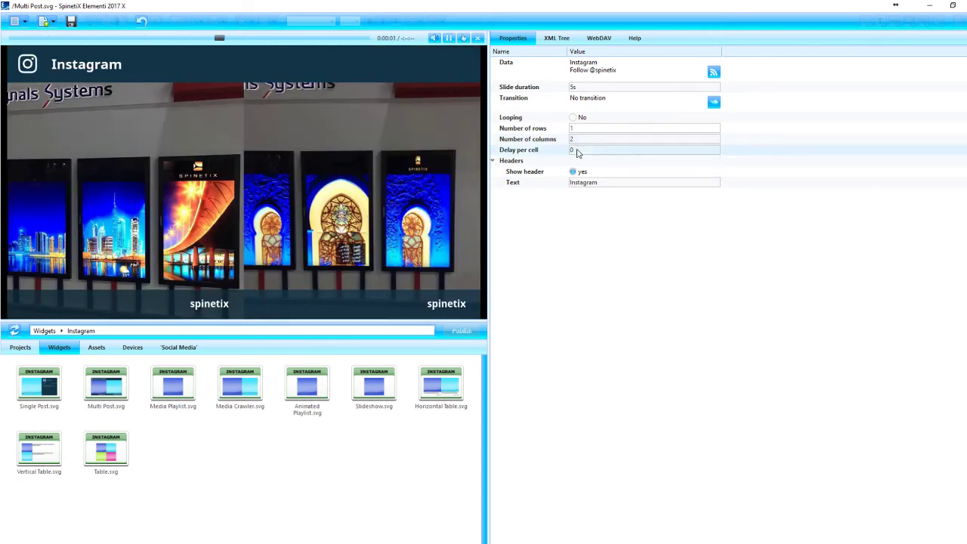
{"action": "left_click", "coordinate": [587, 150]}
{"action": "type", "text": "1"}
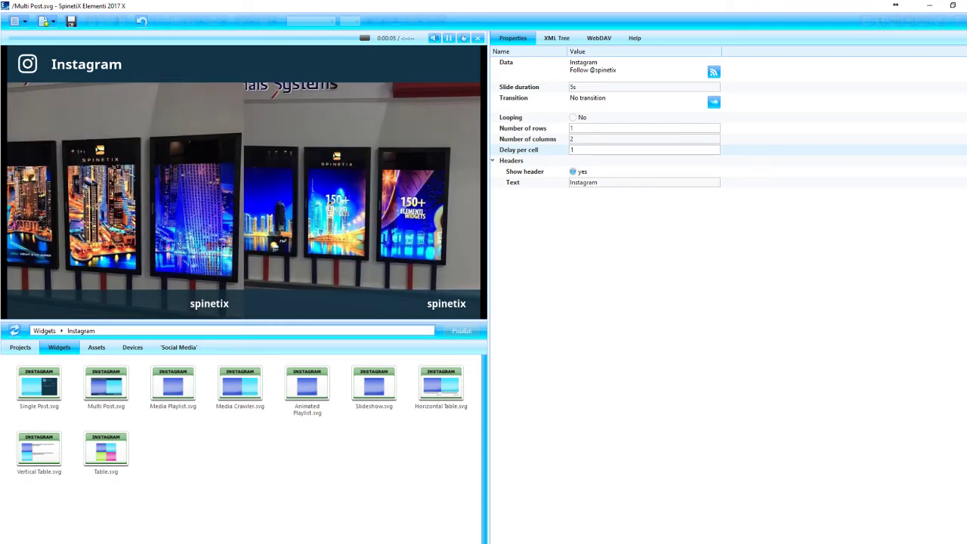
{"action": "left_click", "coordinate": [592, 221]}
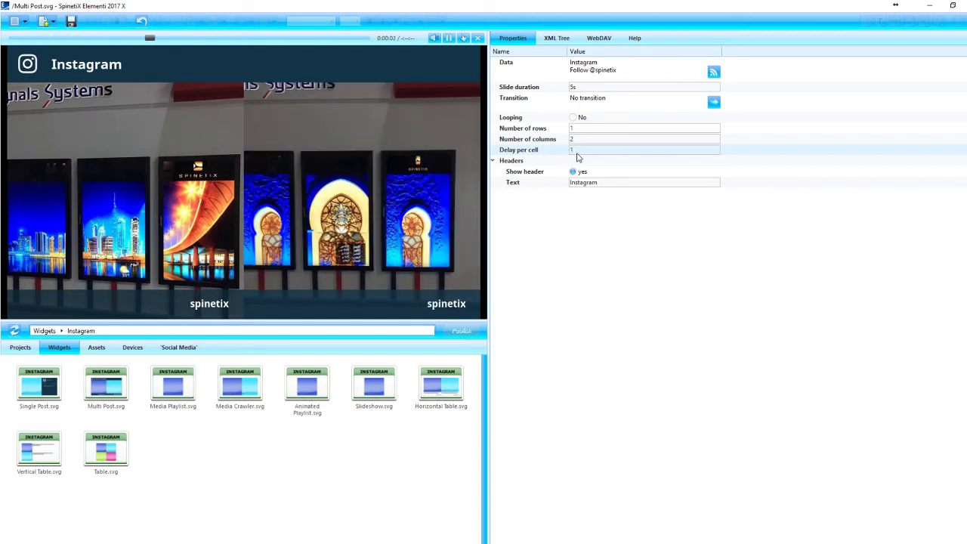
{"action": "left_click", "coordinate": [577, 151]}
{"action": "type", "text": "0"}
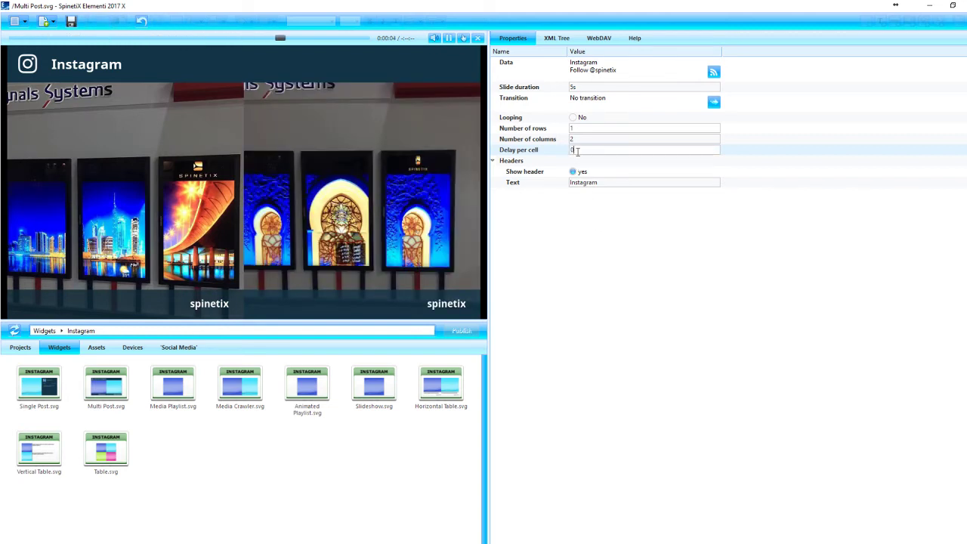
{"action": "key", "text": "Return"}
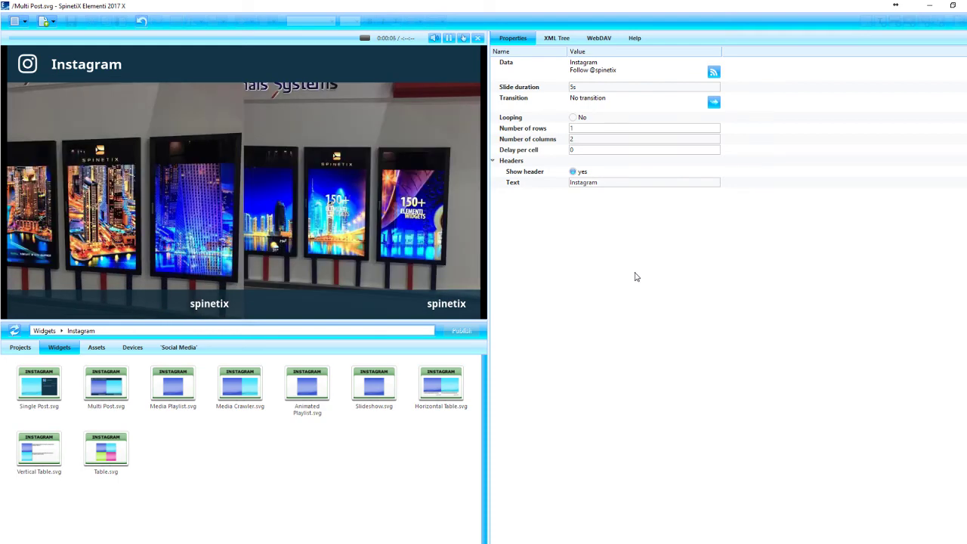
{"action": "left_click", "coordinate": [28, 384]}
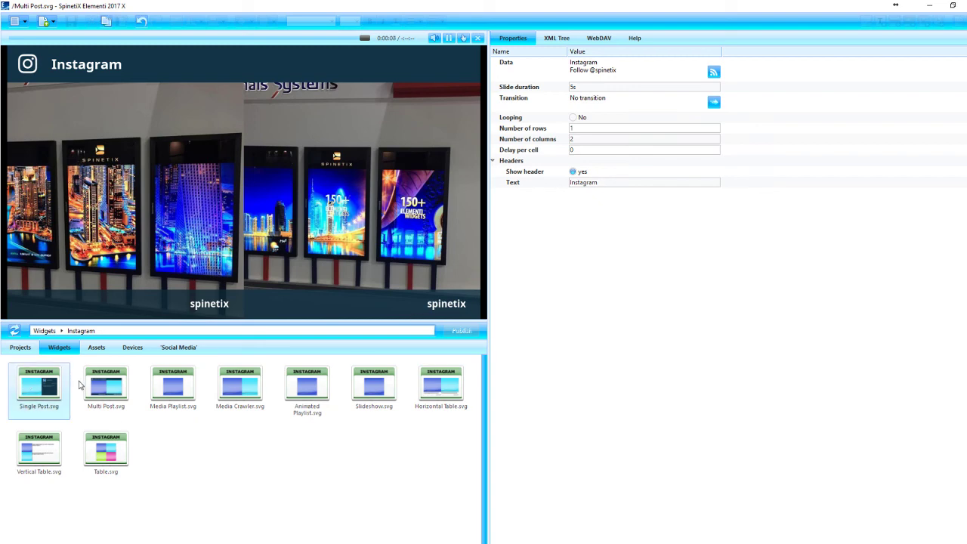
{"action": "left_click", "coordinate": [91, 385]}
{"action": "left_click", "coordinate": [238, 456]}
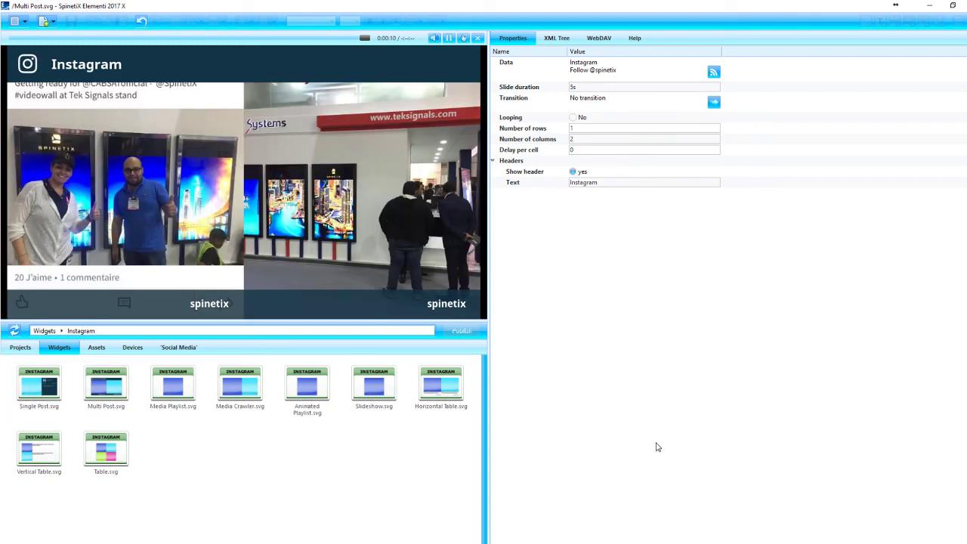